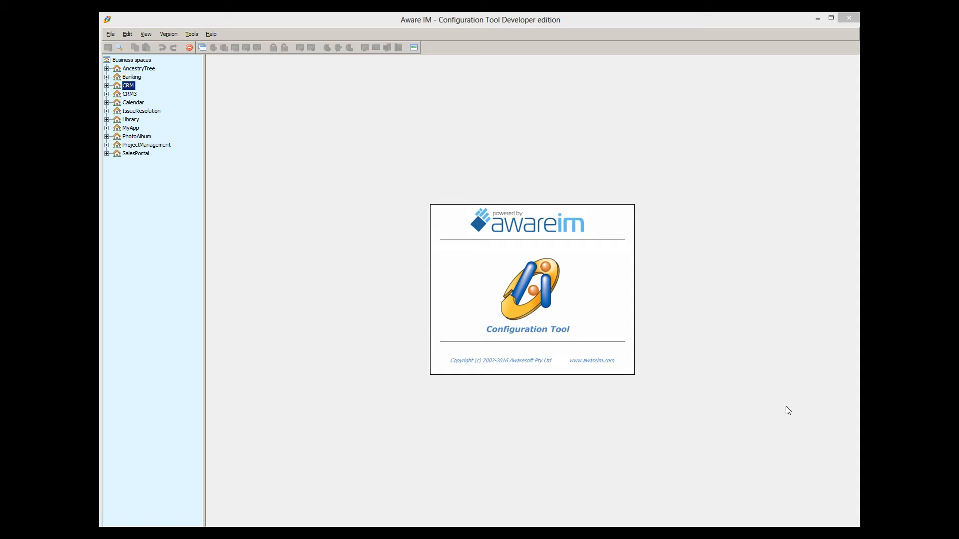
- Open the rules of the Item business object in version 1.1 of the Library business space
{"action": "left_click", "coordinate": [786, 404]}
{"action": "left_click", "coordinate": [106, 120]}
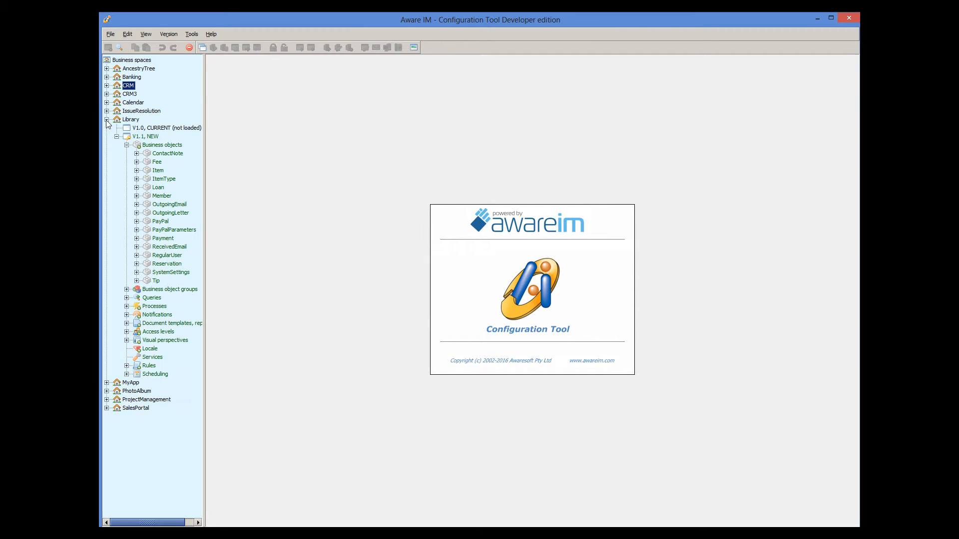
{"action": "left_click", "coordinate": [161, 174]}
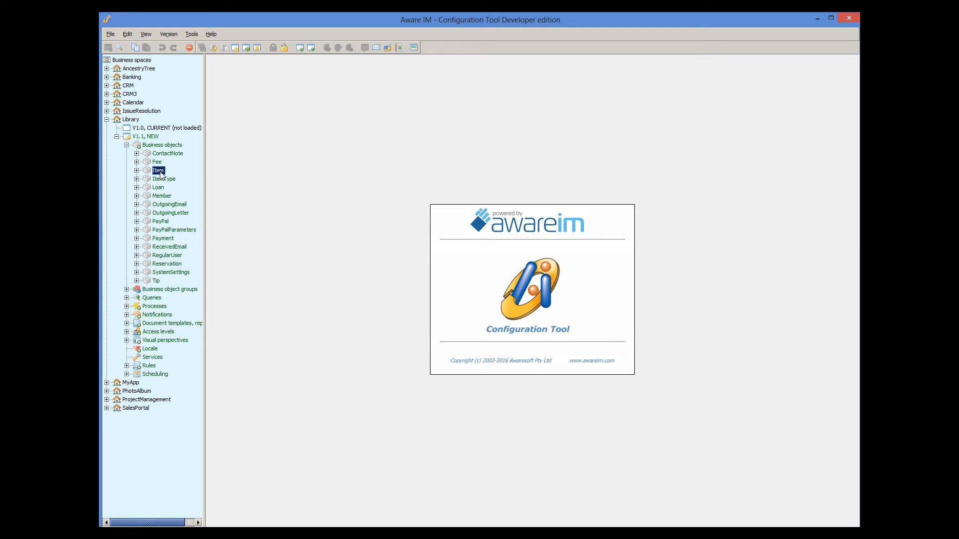
{"action": "right_click", "coordinate": [160, 173]}
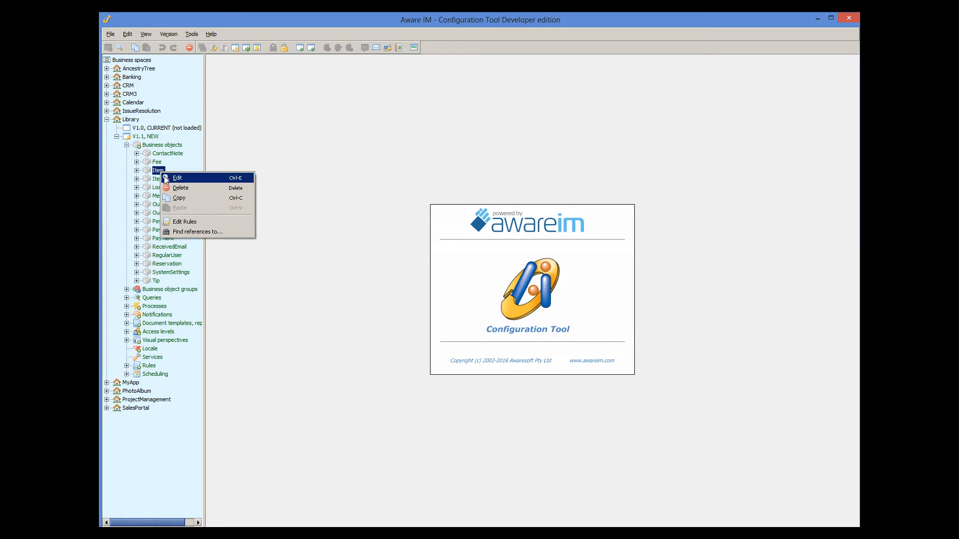
{"action": "left_click", "coordinate": [187, 220]}
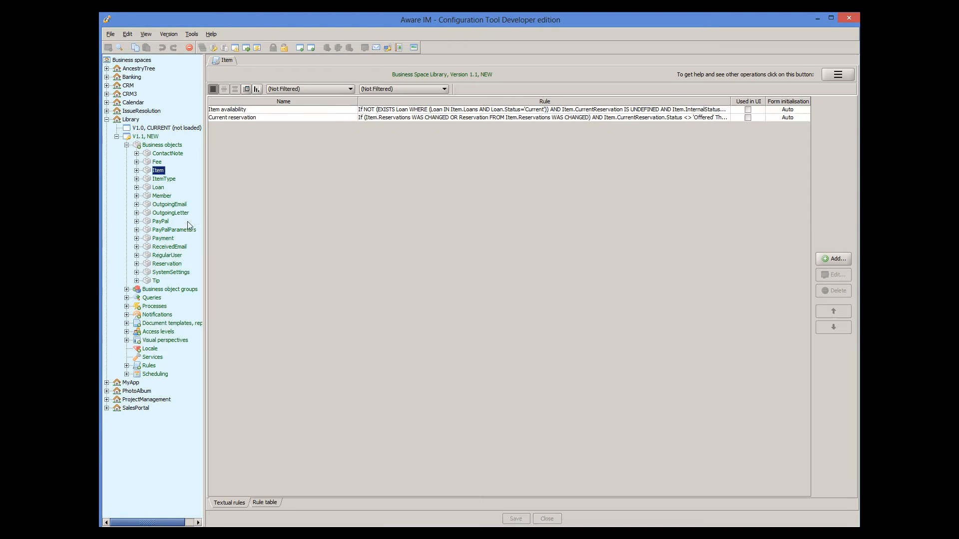
- Examine the conditions and actions of the Current reservation rule in a widened rule editor, and close it without changes
{"action": "double_click", "coordinate": [399, 118]}
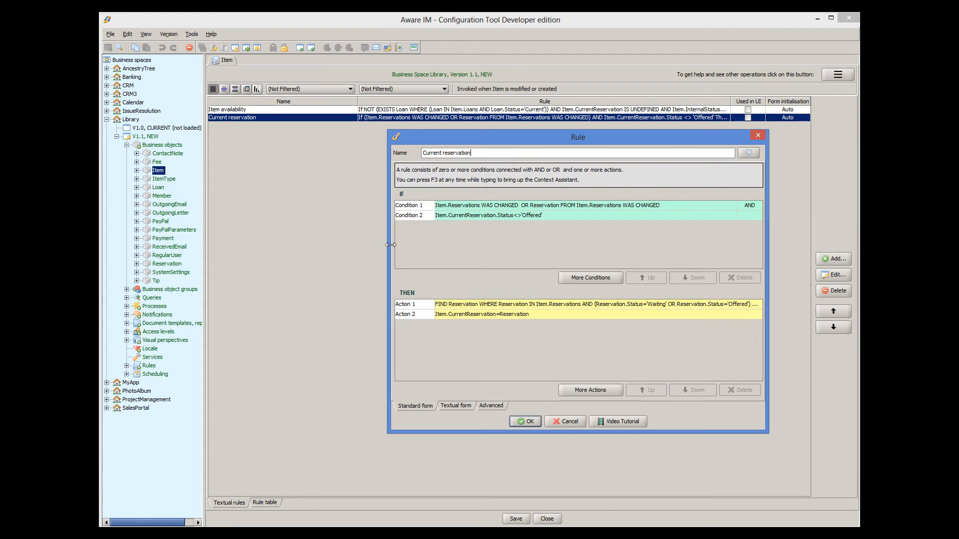
{"action": "left_click_drag", "start_coordinate": [391, 245], "coordinate": [185, 245]}
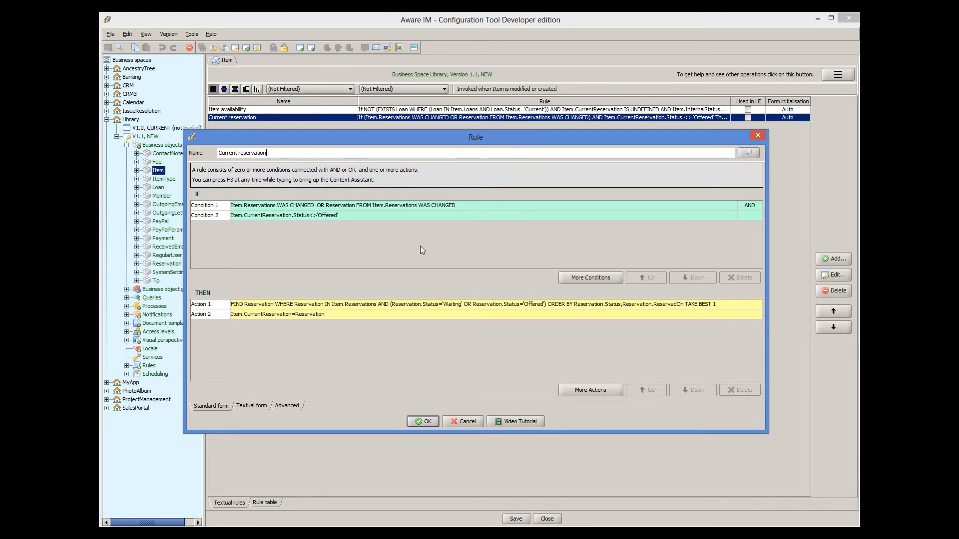
{"action": "left_click", "coordinate": [459, 422]}
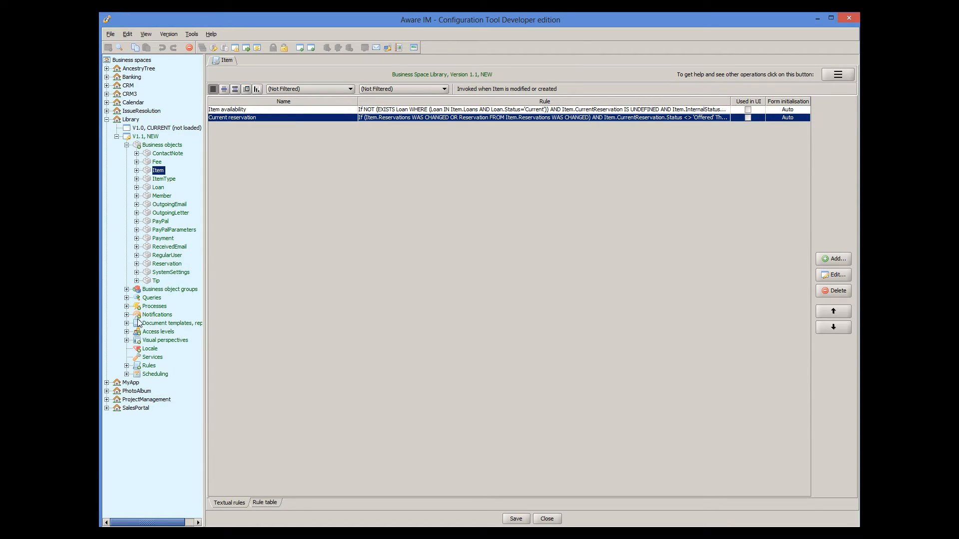
- Open the TEST_ChargeFee process from the Library's TEST processes and show its textual rules
{"action": "left_click", "coordinate": [127, 306]}
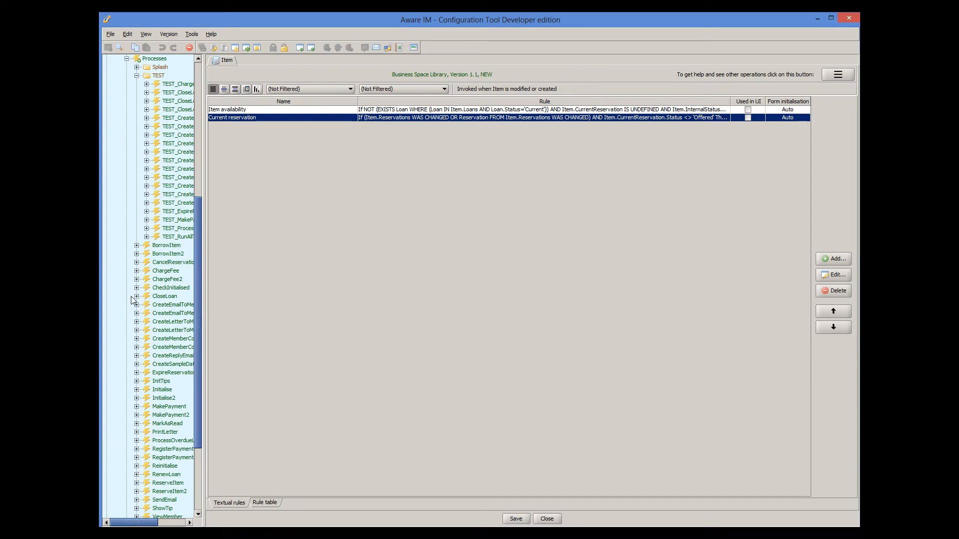
{"action": "double_click", "coordinate": [182, 86]}
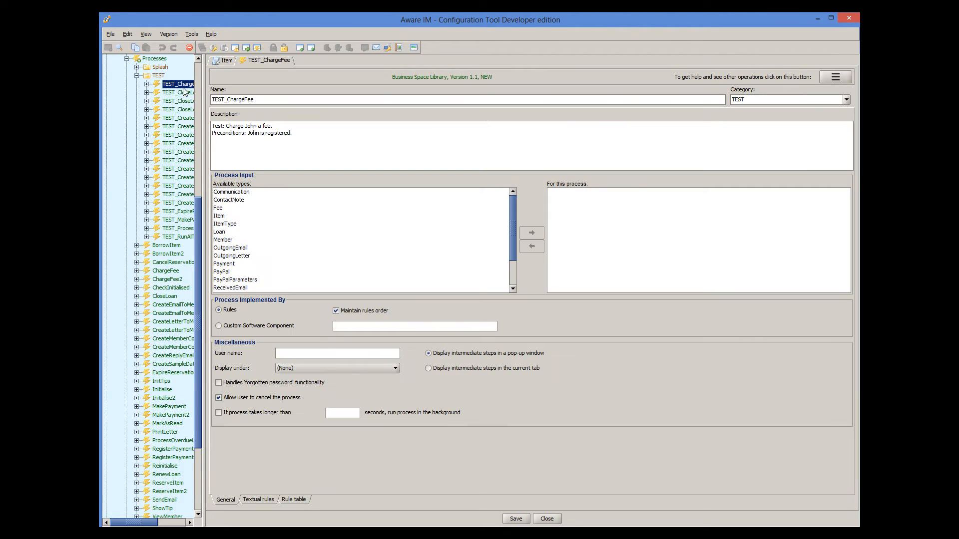
{"action": "left_click", "coordinate": [264, 500]}
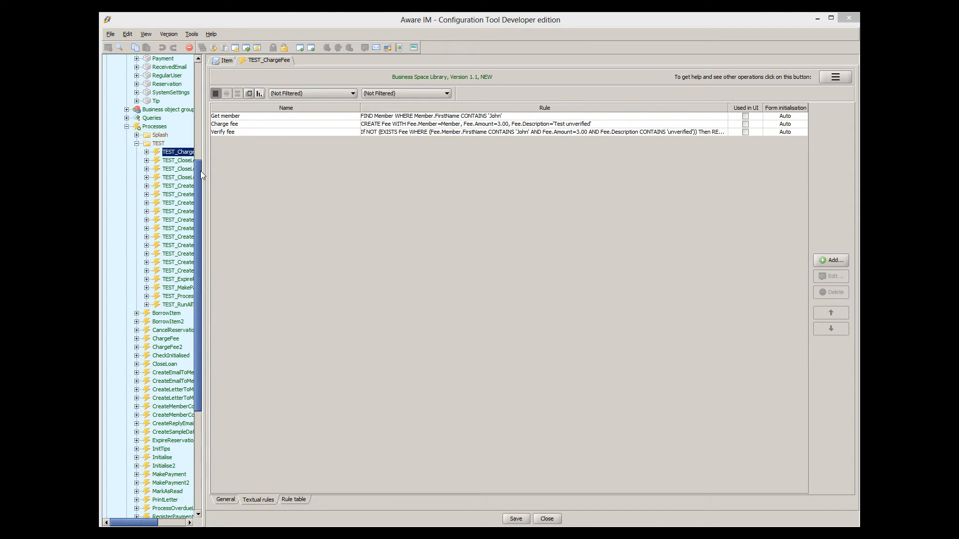
- Open the Loan business object's rules, inspect the Total items validation rule, and close it without changes
{"action": "scroll", "coordinate": [195, 156], "scroll_direction": "up", "scroll_amount": 4}
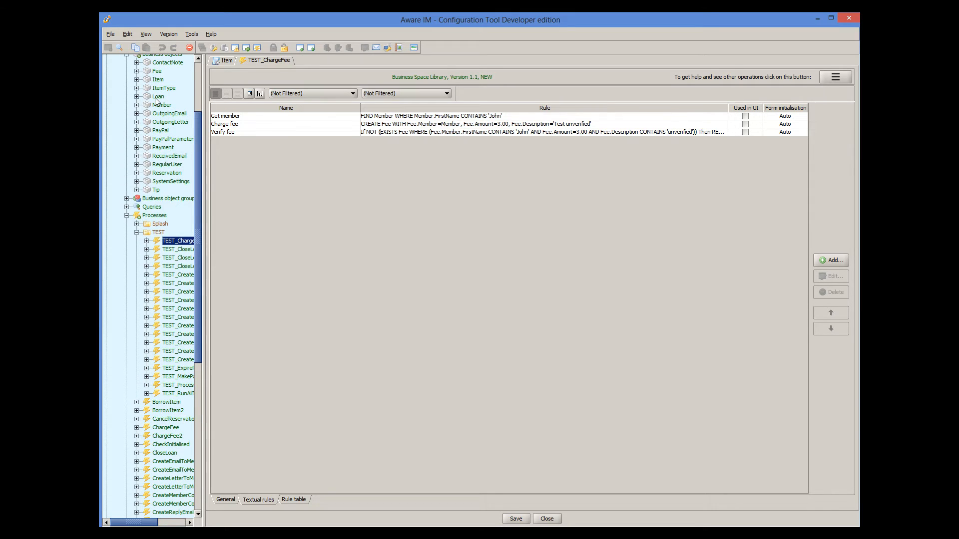
{"action": "right_click", "coordinate": [156, 97]}
{"action": "left_click", "coordinate": [193, 150]}
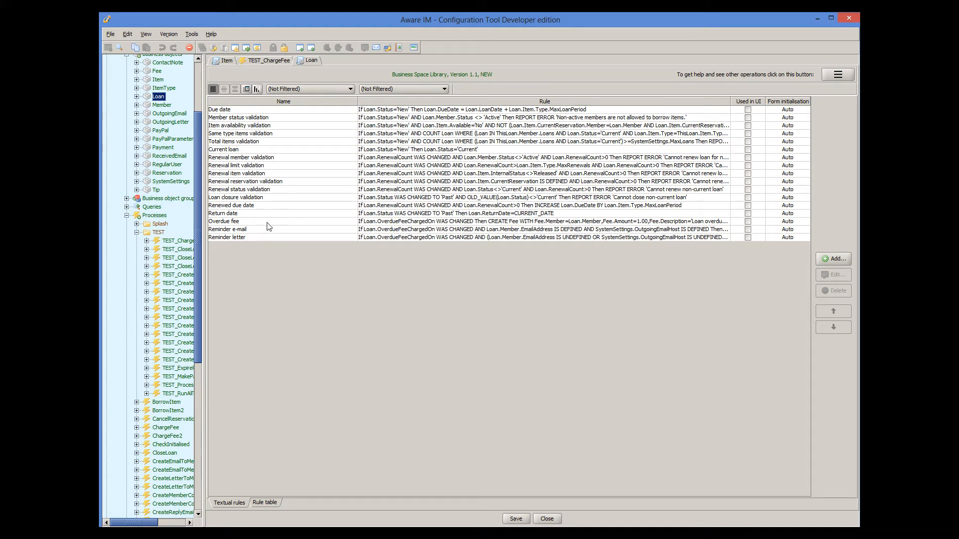
{"action": "double_click", "coordinate": [236, 143]}
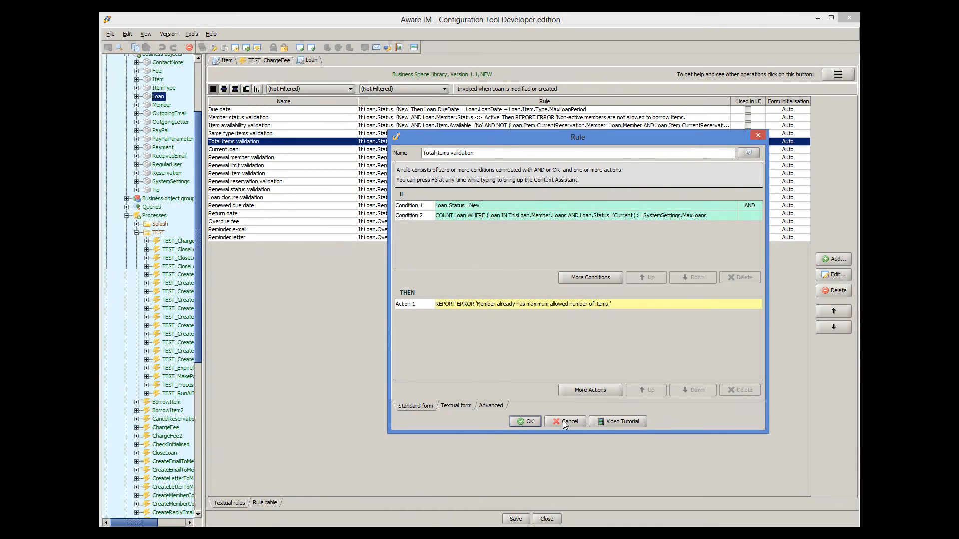
{"action": "left_click", "coordinate": [562, 421]}
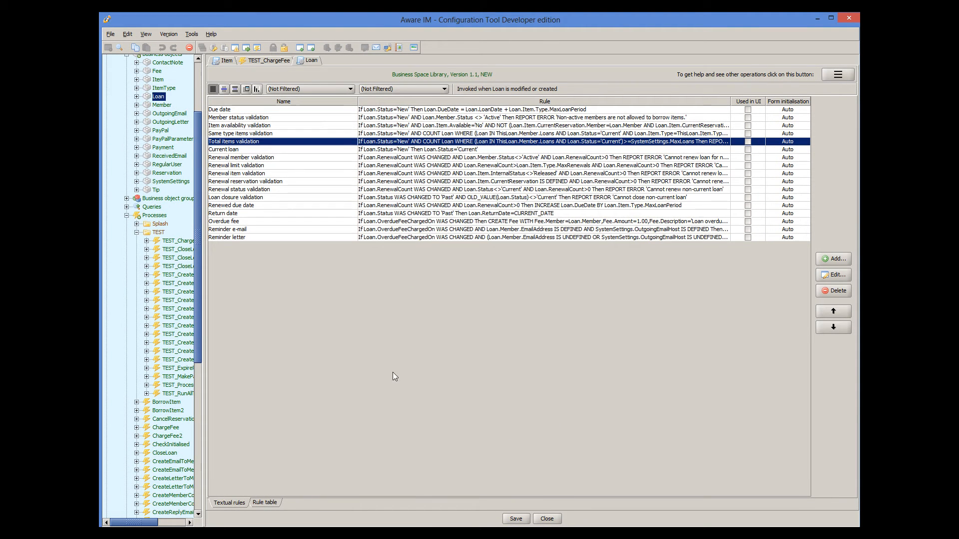
- Open the ViewMember process's textual rules, inspect the View logged in member rule, and close it without changes
{"action": "left_click_drag", "start_coordinate": [199, 256], "coordinate": [206, 389]}
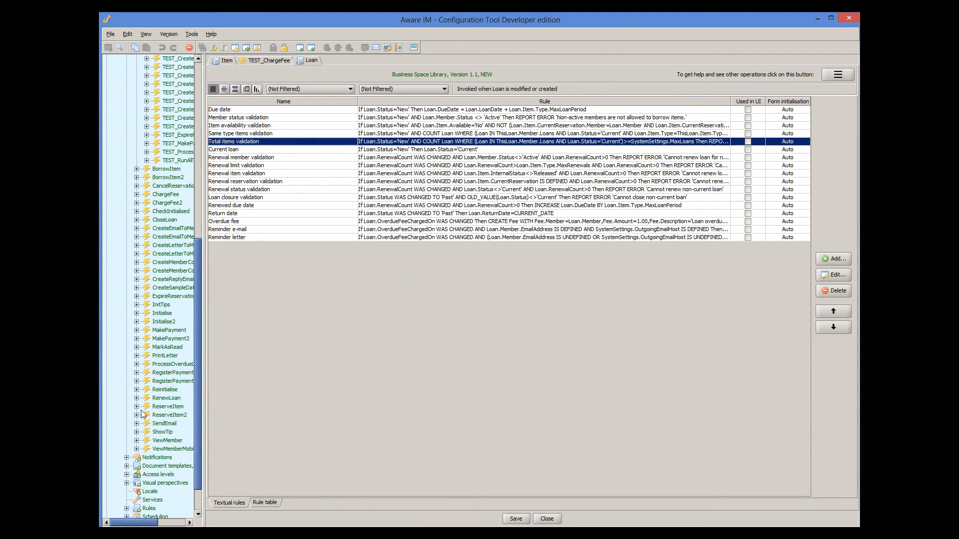
{"action": "double_click", "coordinate": [170, 442]}
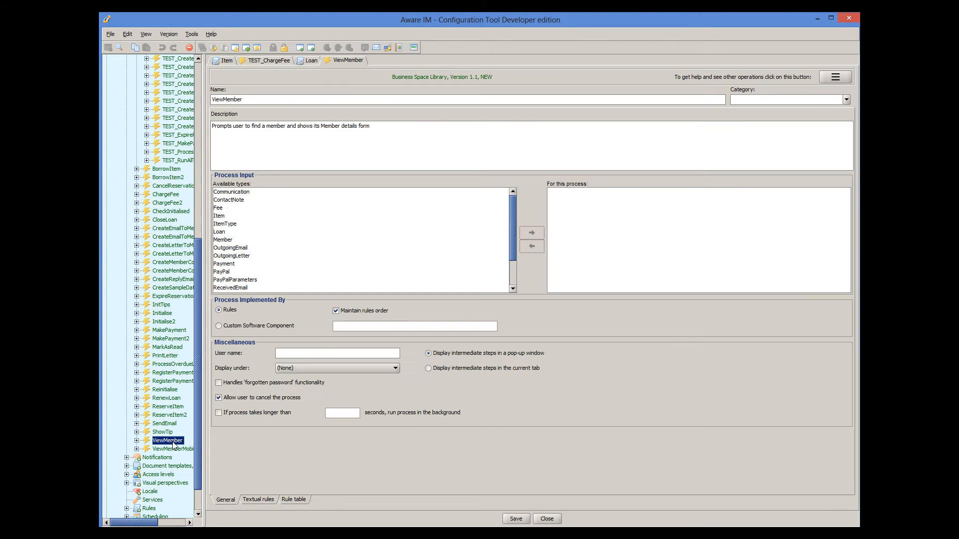
{"action": "left_click", "coordinate": [269, 499]}
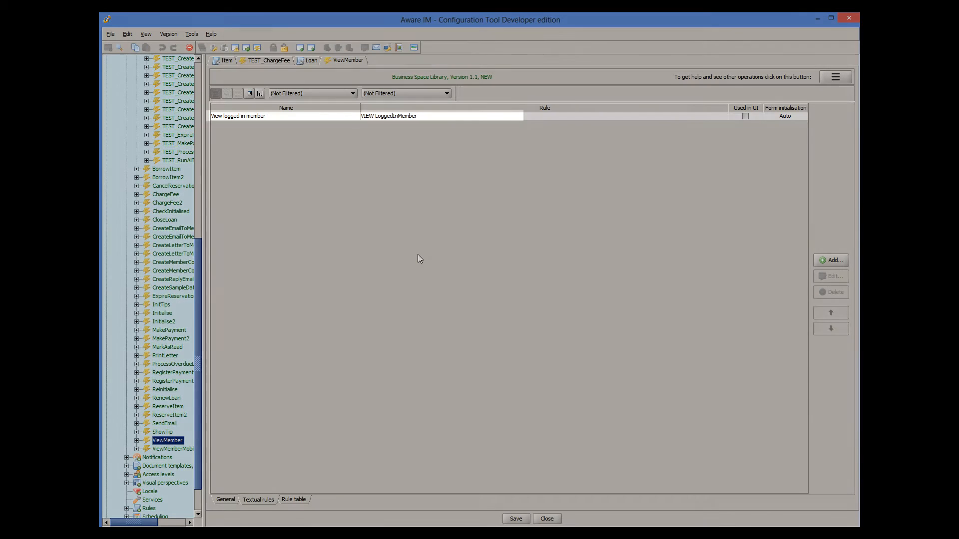
{"action": "left_click", "coordinate": [383, 118]}
{"action": "double_click", "coordinate": [383, 118]}
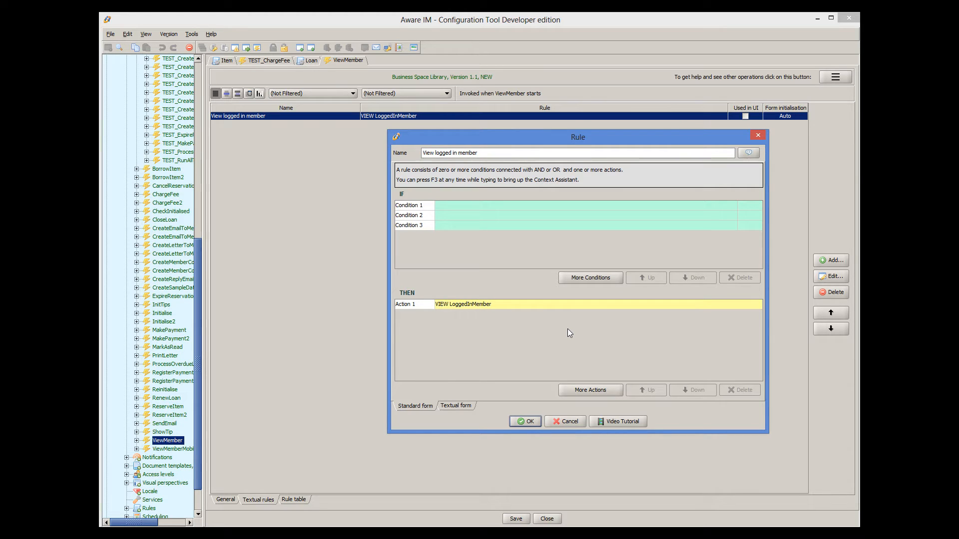
{"action": "left_click", "coordinate": [564, 421]}
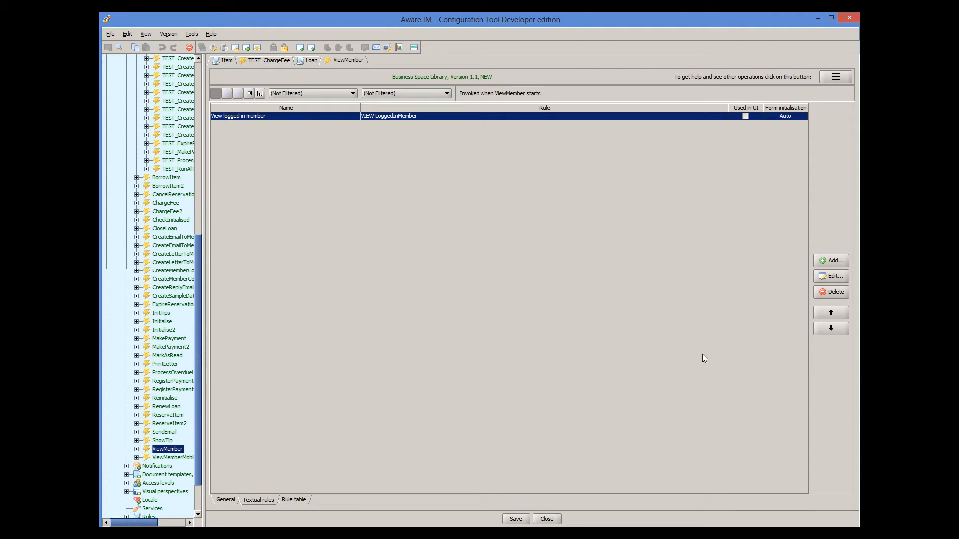
- Collapse the Library business space and show the textual rules of the StaffMemberDiary process in the CRM business space
{"action": "left_click_drag", "start_coordinate": [199, 254], "coordinate": [221, 83]}
{"action": "left_click", "coordinate": [107, 110]}
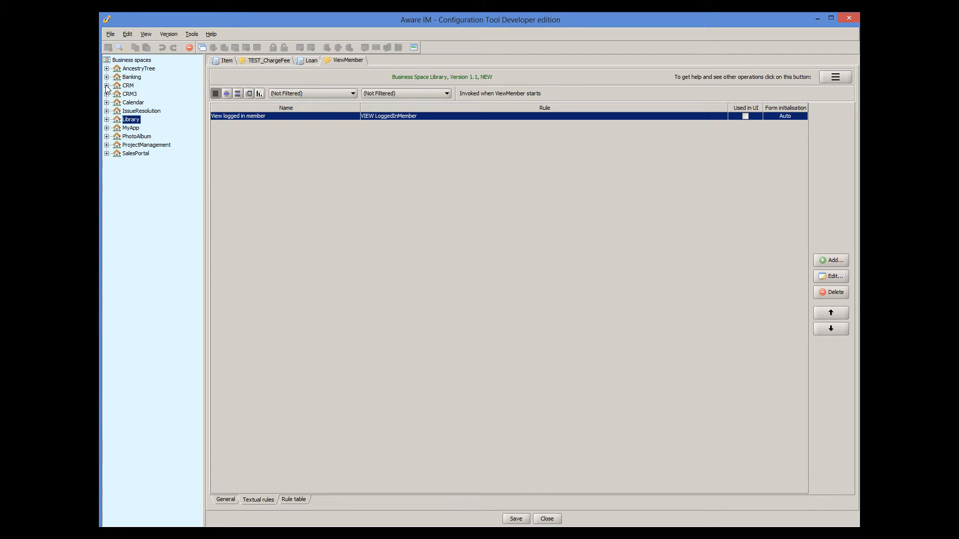
{"action": "left_click", "coordinate": [107, 85]}
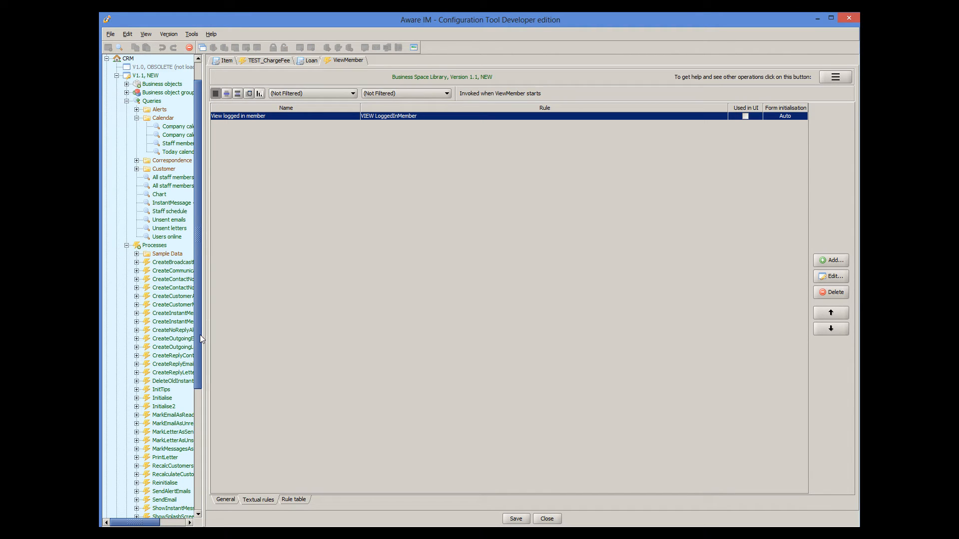
{"action": "left_click_drag", "start_coordinate": [201, 339], "coordinate": [199, 407]}
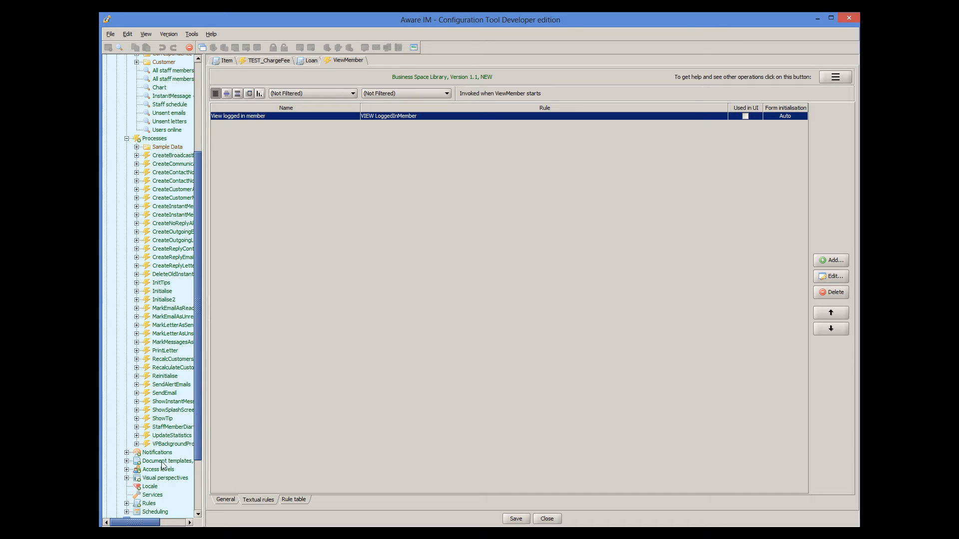
{"action": "double_click", "coordinate": [172, 427]}
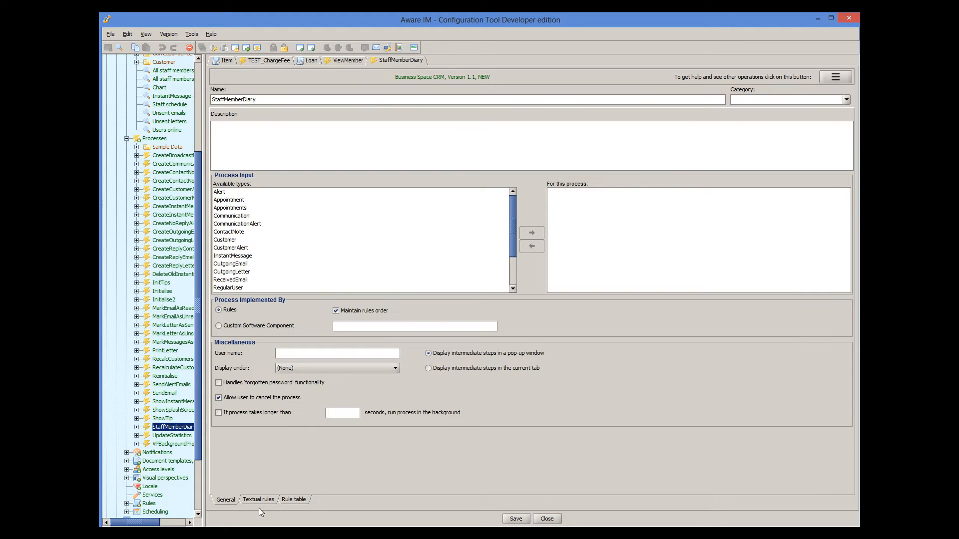
{"action": "left_click", "coordinate": [264, 499]}
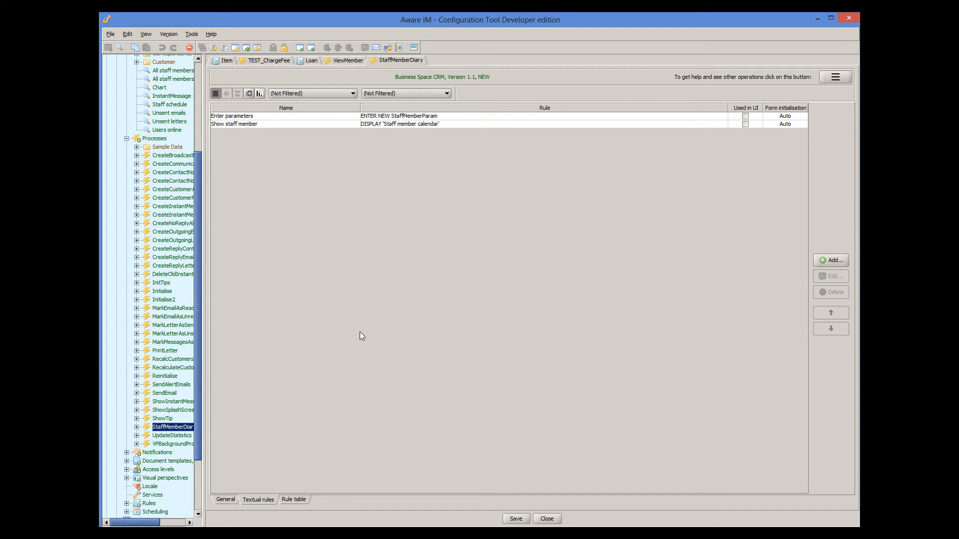
- Open the Staff member calendar query from the CRM's Calendar queries and view it in rule form
{"action": "left_click_drag", "start_coordinate": [198, 169], "coordinate": [209, 106]}
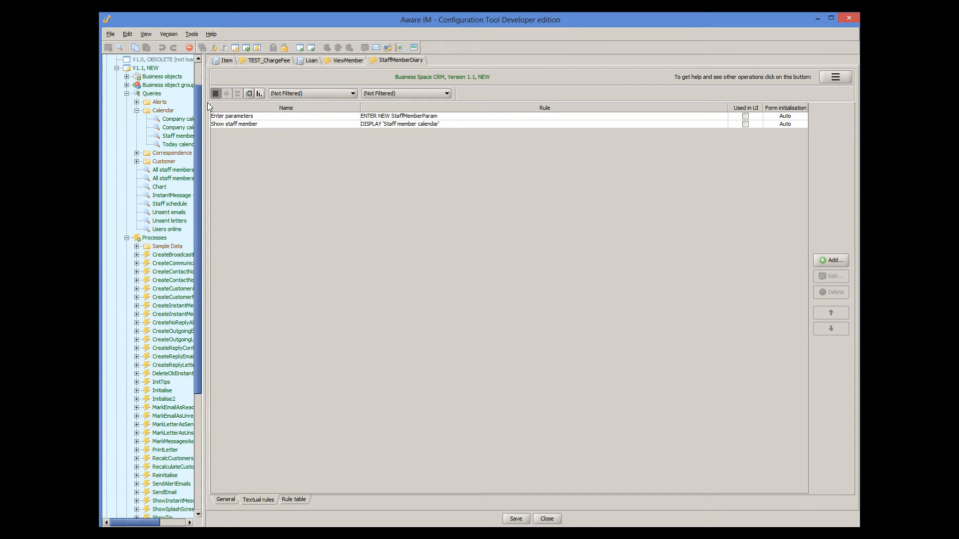
{"action": "double_click", "coordinate": [178, 142]}
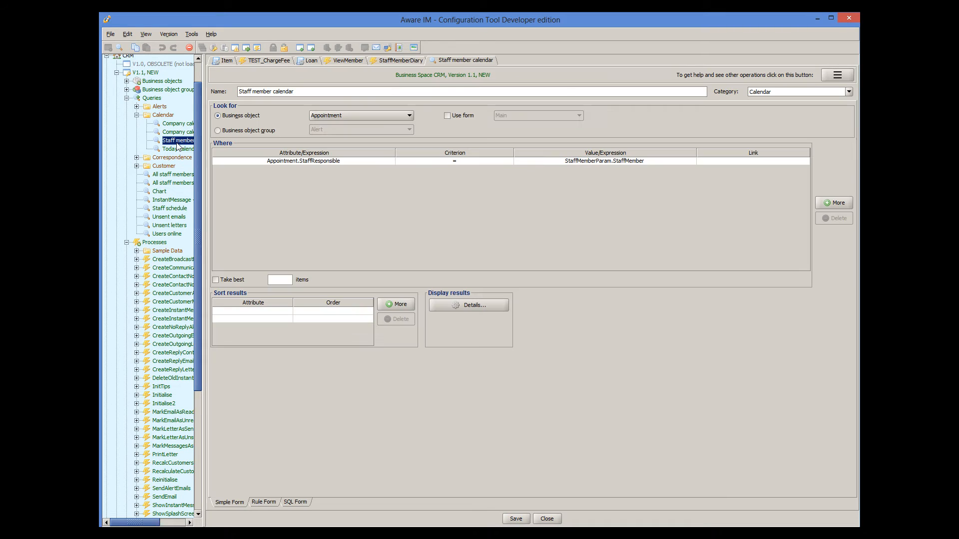
{"action": "left_click", "coordinate": [263, 502]}
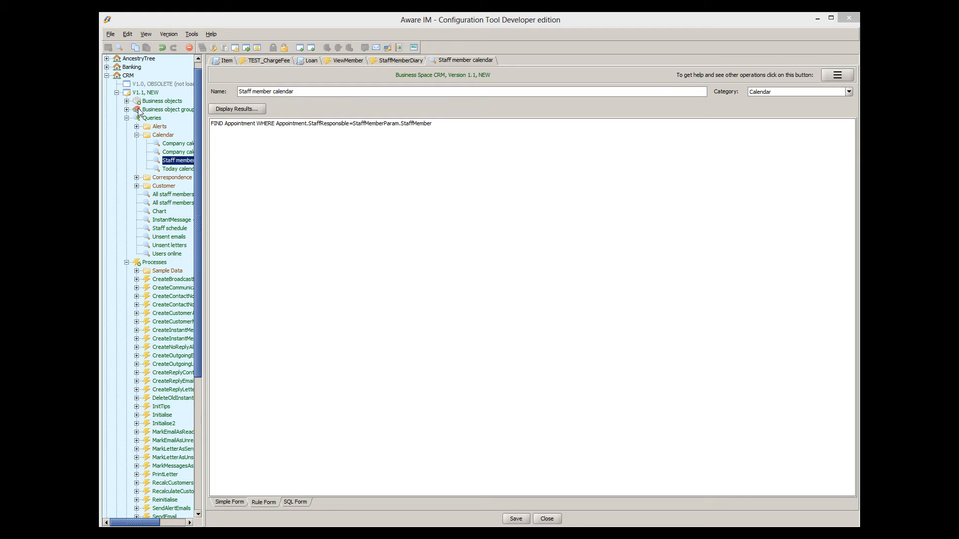
- Collapse the CRM business space and open the CloseLoan process in the Library business space
{"action": "left_click", "coordinate": [106, 76]}
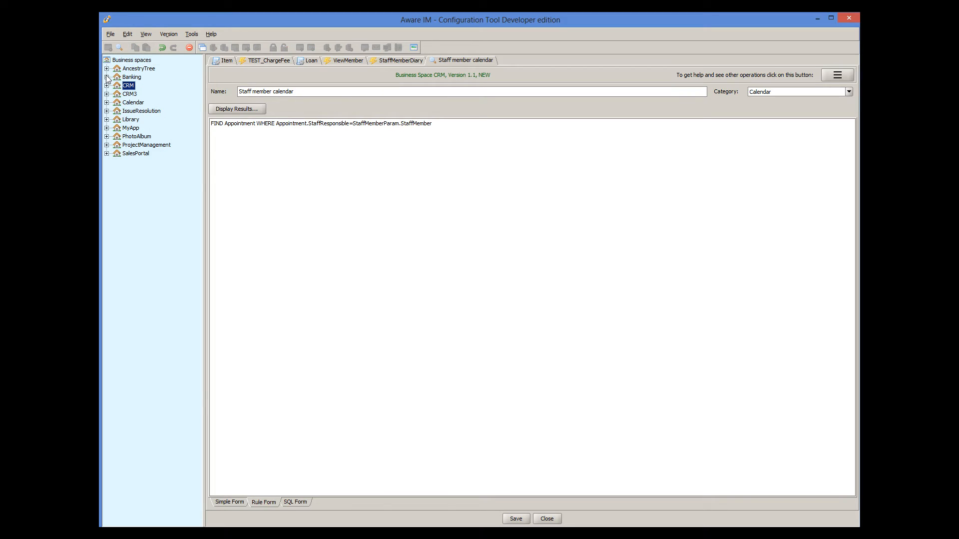
{"action": "left_click", "coordinate": [106, 120]}
{"action": "double_click", "coordinate": [167, 432]}
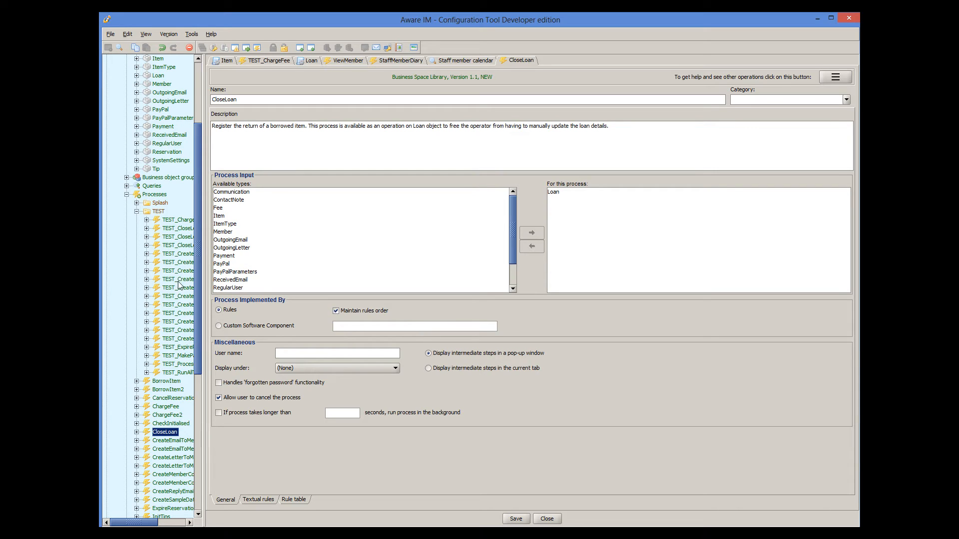
- Open the TEST_CloseLoan process and review its general settings, process input and textual rules
{"action": "left_click_drag", "start_coordinate": [143, 524], "coordinate": [152, 524]}
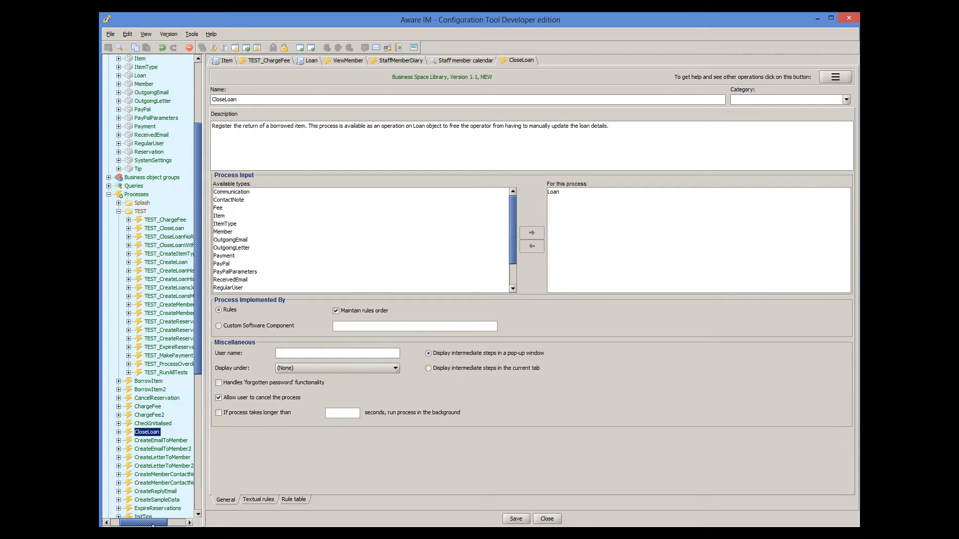
{"action": "left_click", "coordinate": [158, 229]}
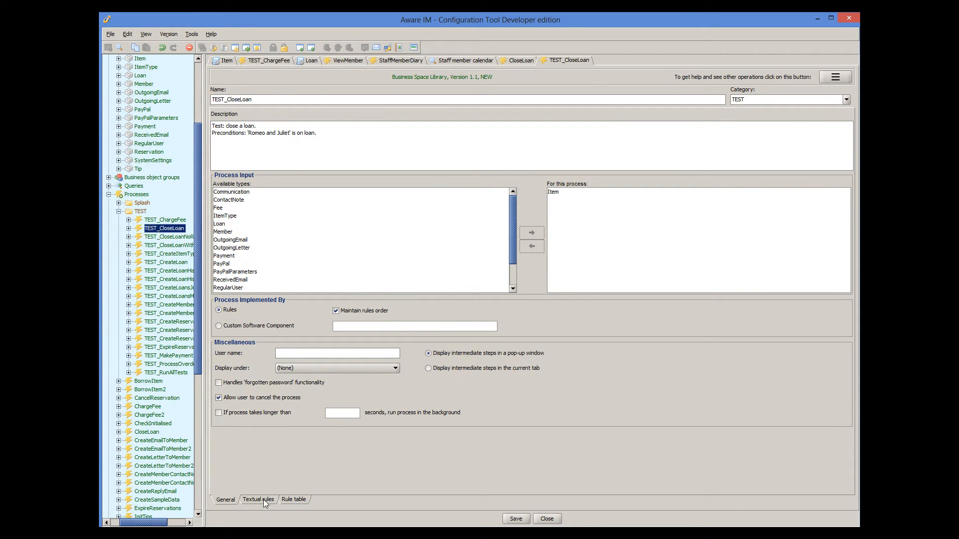
{"action": "left_click", "coordinate": [264, 499]}
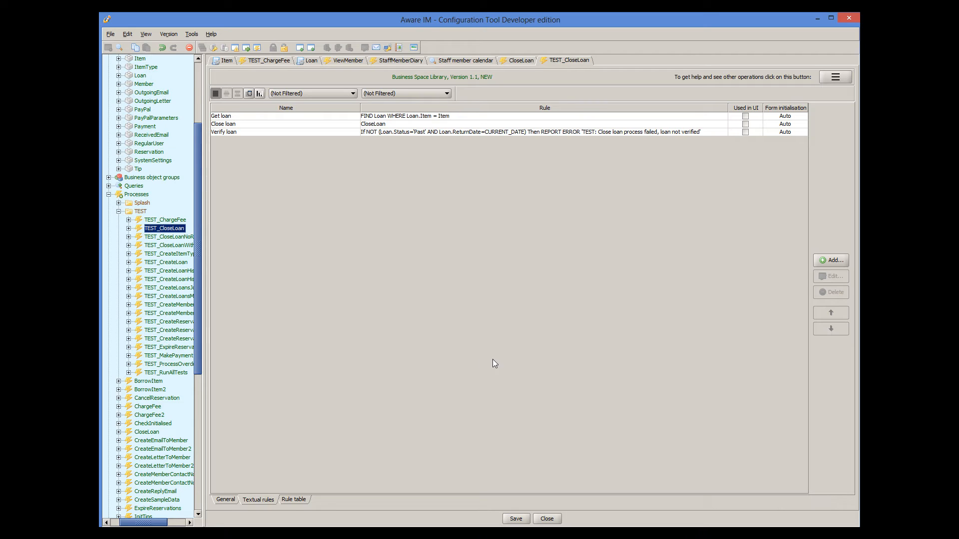
{"action": "left_click", "coordinate": [223, 499]}
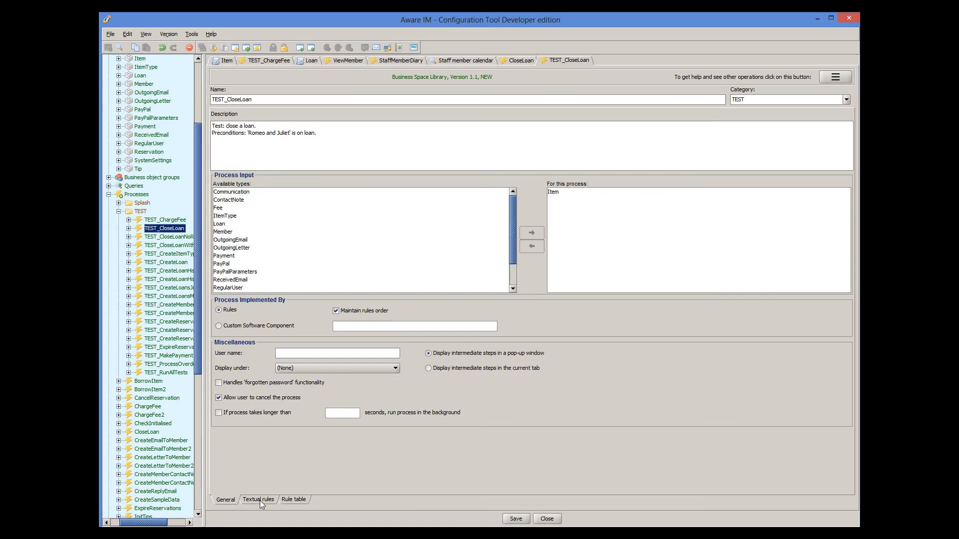
{"action": "left_click", "coordinate": [260, 500]}
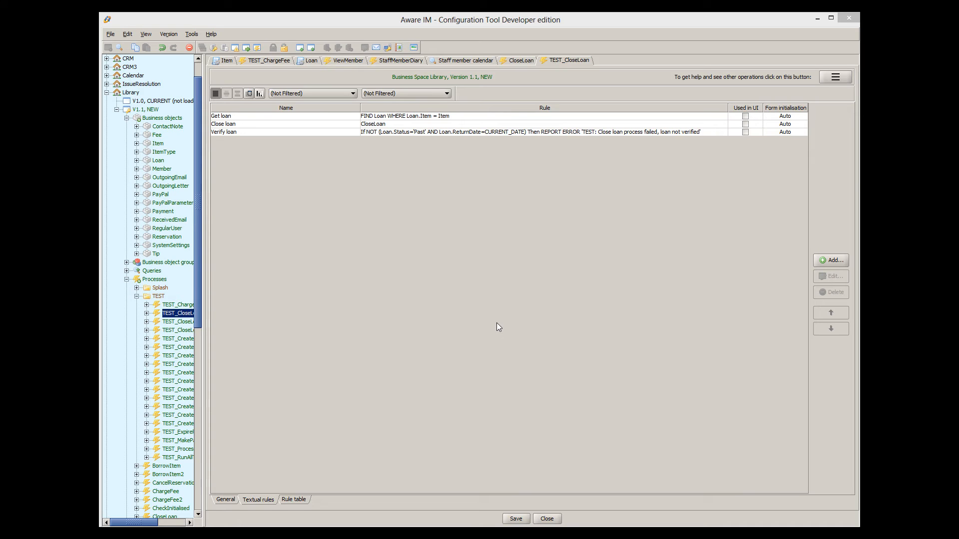
- Start a new process in version 1.1 of the CRM business space, named DuplicateStaffMember, with StaffMember as its process input
{"action": "left_click", "coordinate": [107, 92]}
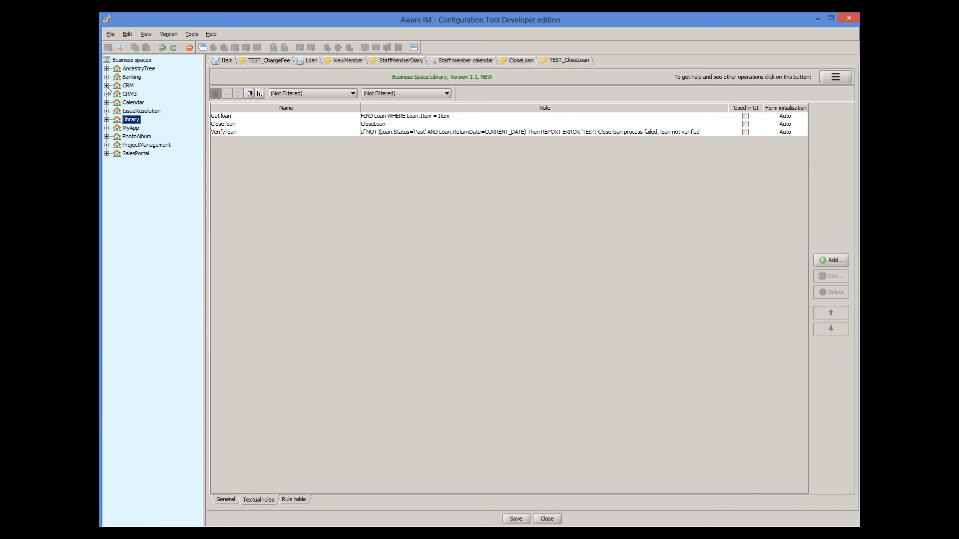
{"action": "left_click", "coordinate": [107, 85]}
{"action": "right_click", "coordinate": [155, 265]}
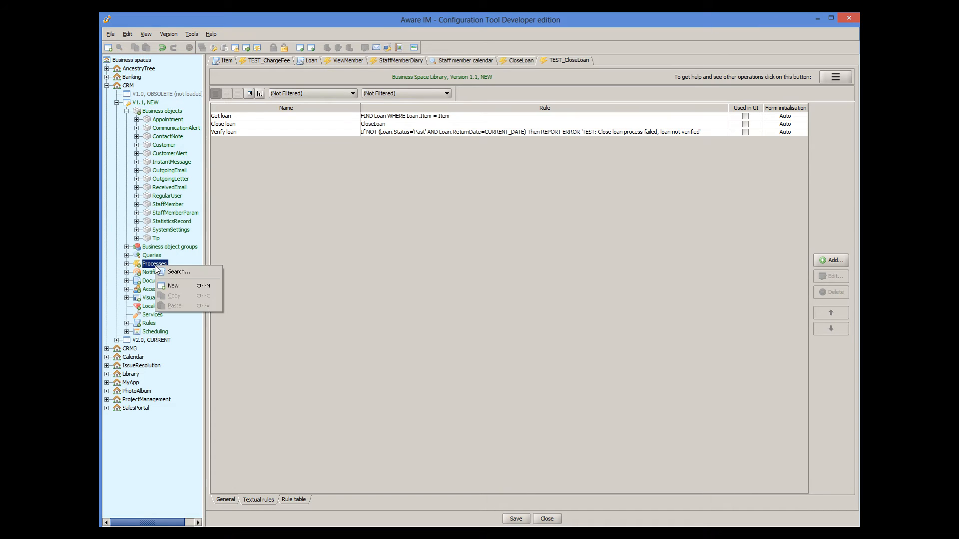
{"action": "left_click", "coordinate": [187, 286]}
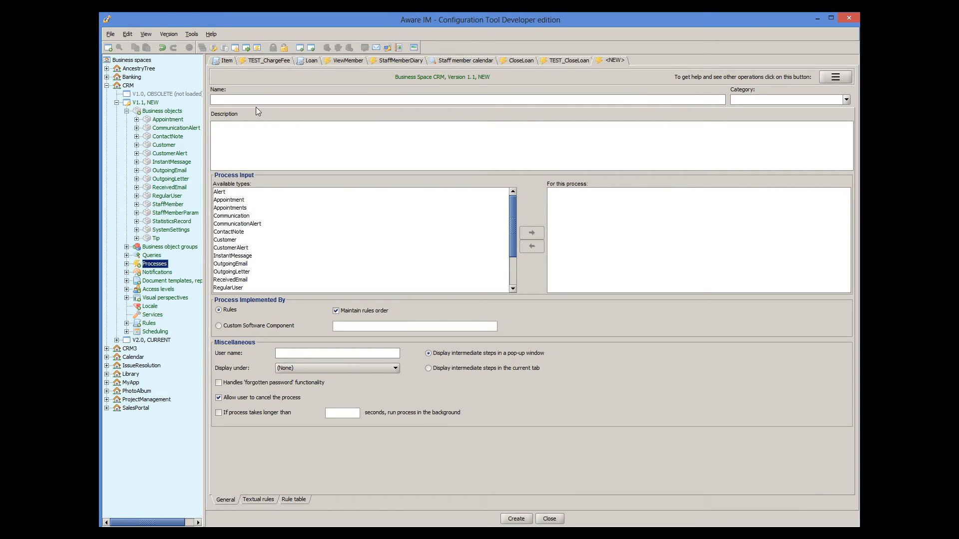
{"action": "type", "text": "DuplicateStaffMember"}
{"action": "scroll", "coordinate": [335, 240], "scroll_direction": "down", "scroll_amount": 2}
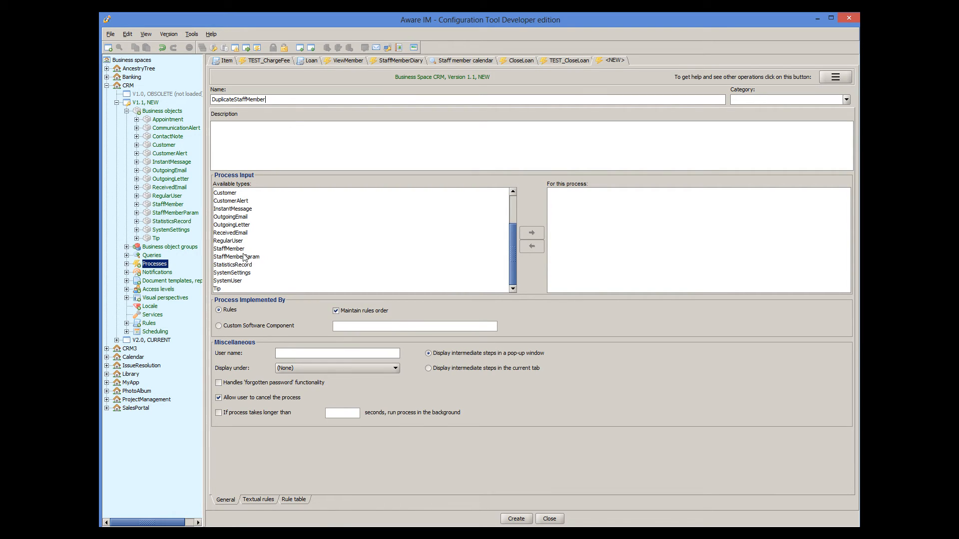
{"action": "left_click", "coordinate": [244, 249]}
{"action": "left_click", "coordinate": [531, 232]}
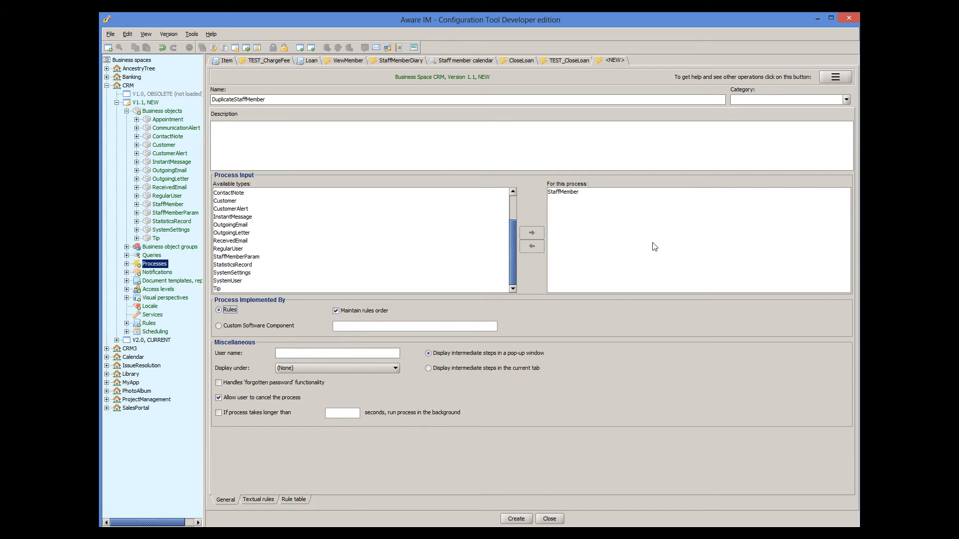
- Add a textual rule named Duplicate with the action DUPLICATE StaffMember and create the process
{"action": "left_click", "coordinate": [258, 501]}
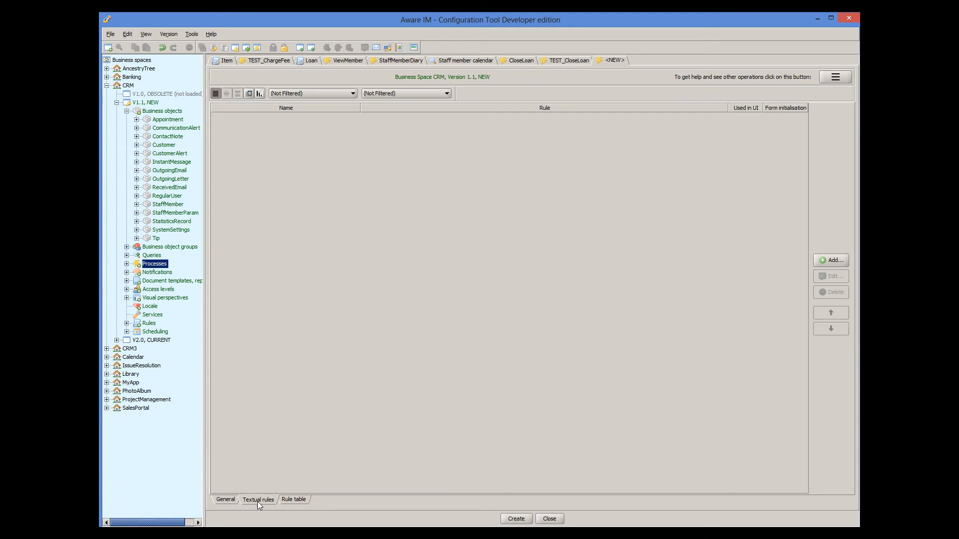
{"action": "left_click", "coordinate": [835, 261]}
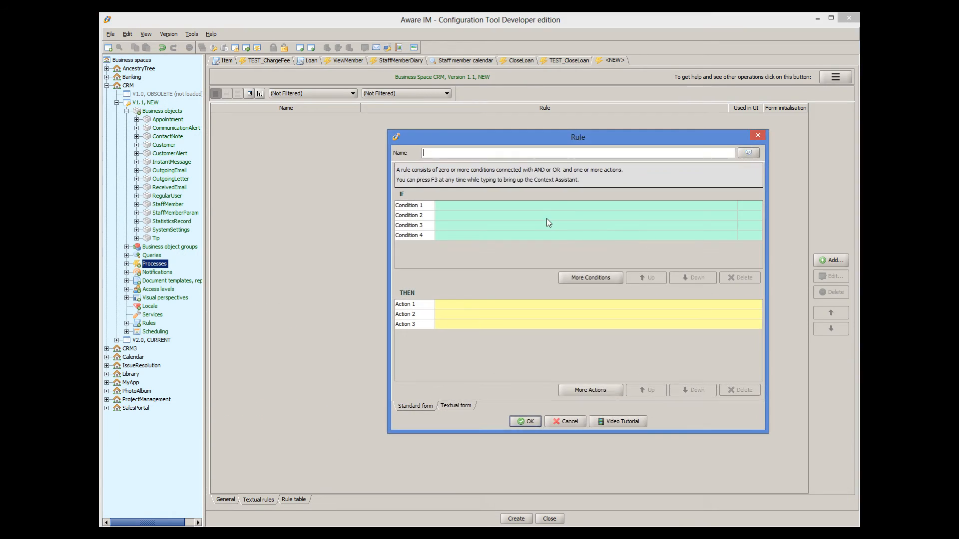
{"action": "type", "text": "Duplicate"}
{"action": "left_click", "coordinate": [452, 303]}
{"action": "type", "text": "DUP"}
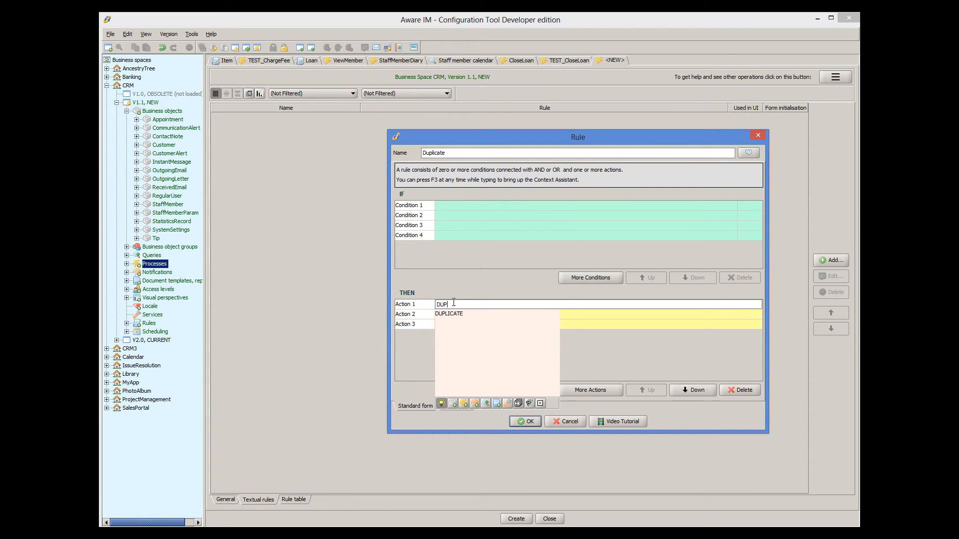
{"action": "left_click", "coordinate": [456, 316]}
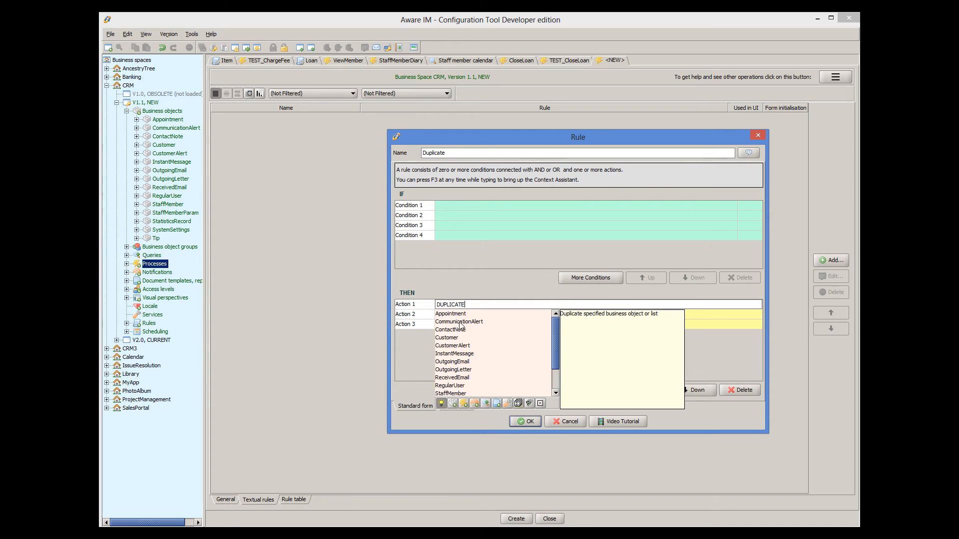
{"action": "scroll", "coordinate": [470, 328], "scroll_direction": "down", "scroll_amount": 2}
{"action": "double_click", "coordinate": [462, 361]}
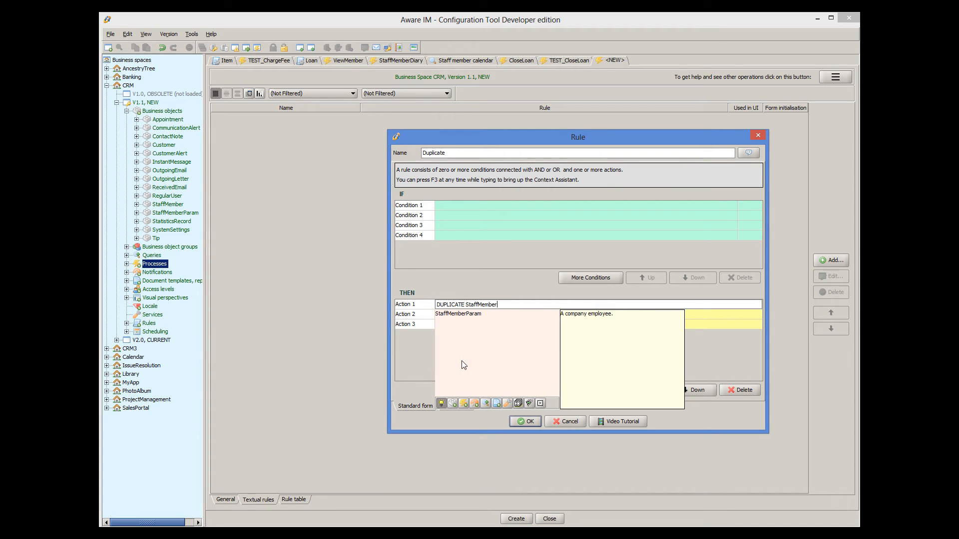
{"action": "key", "text": "Return"}
{"action": "left_click", "coordinate": [529, 422]}
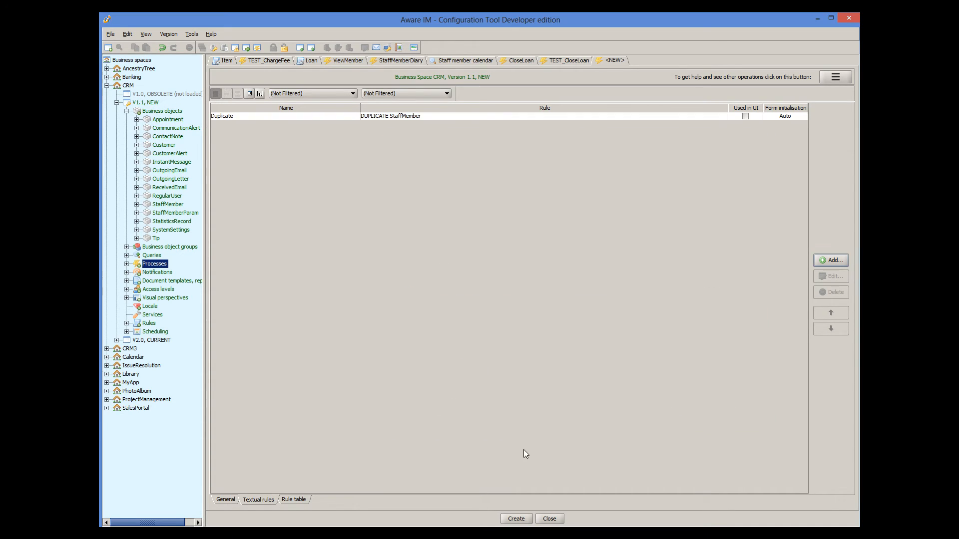
{"action": "left_click", "coordinate": [516, 520]}
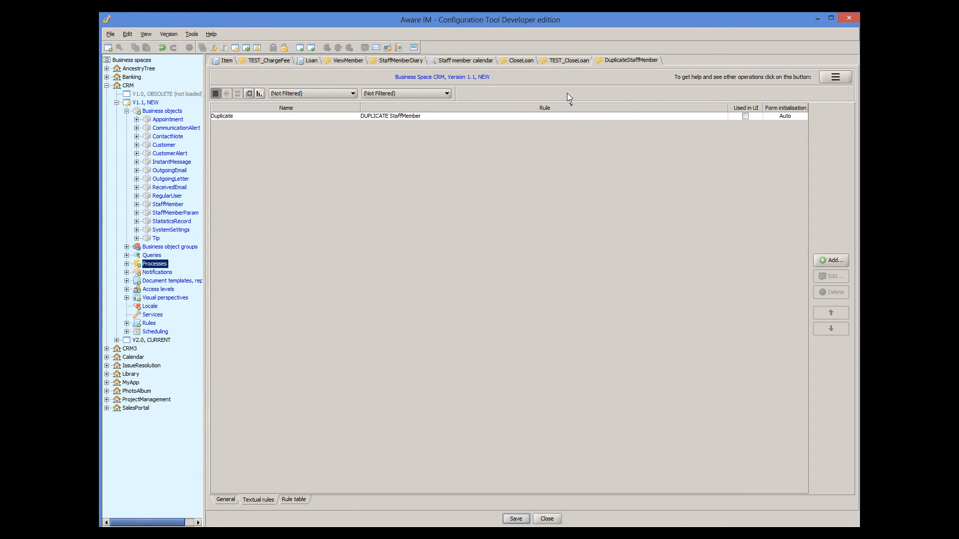
- Open the CRM's All staff members query and its display results details
{"action": "left_click", "coordinate": [127, 256]}
{"action": "left_click_drag", "start_coordinate": [145, 522], "coordinate": [161, 523]}
{"action": "double_click", "coordinate": [143, 332]}
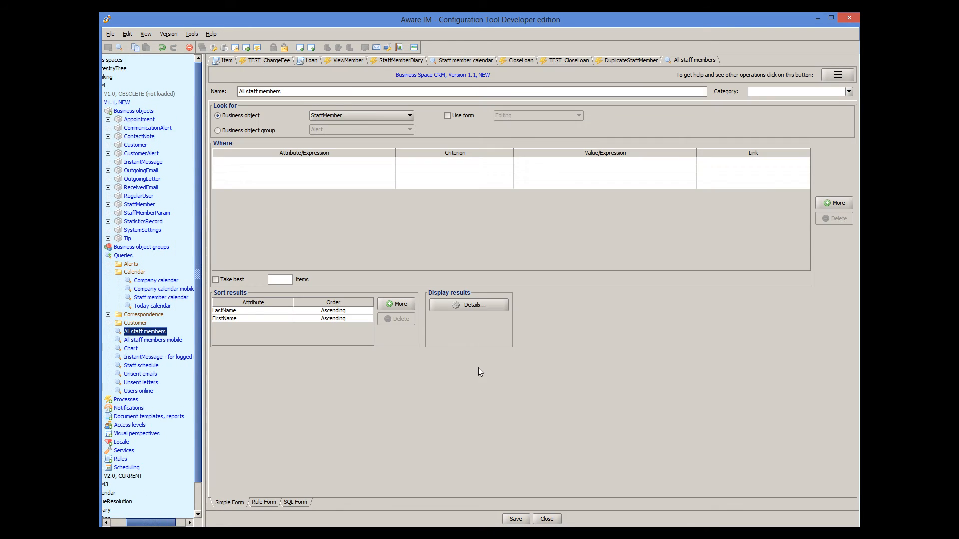
{"action": "left_click", "coordinate": [472, 304]}
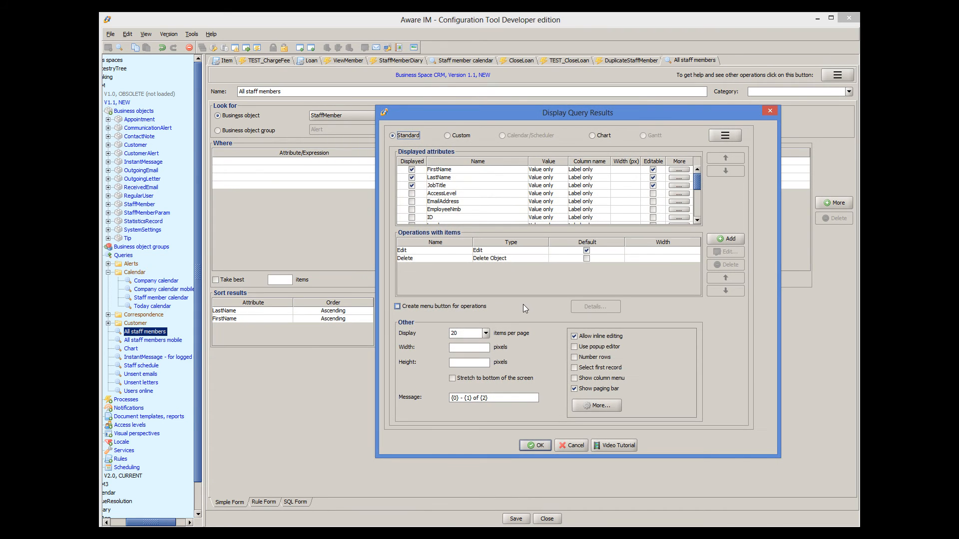
- Add an item operation named Duplicate that starts the DuplicateStaffMember process, with its display text turned off, and save the query
{"action": "left_click", "coordinate": [727, 240]}
{"action": "type", "text": "Duplicate"}
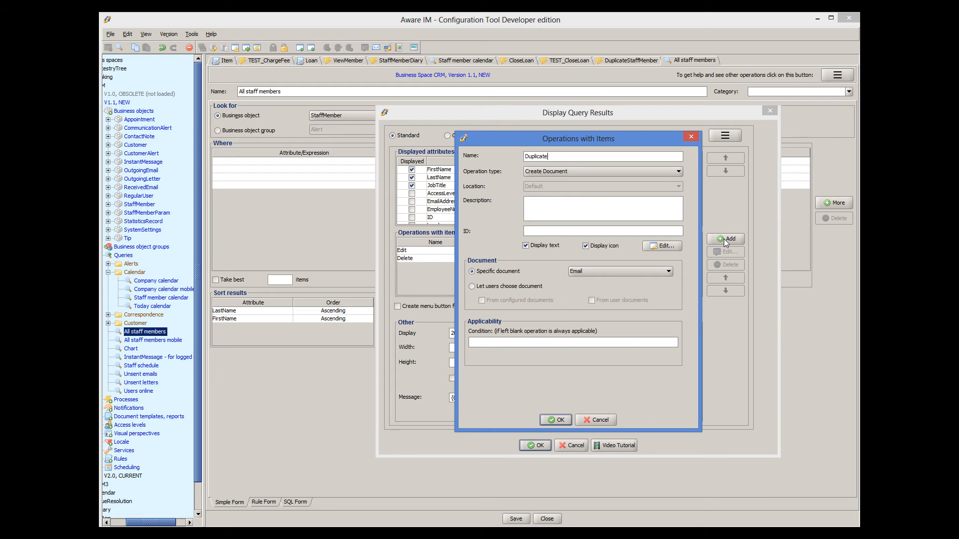
{"action": "left_click", "coordinate": [548, 171]}
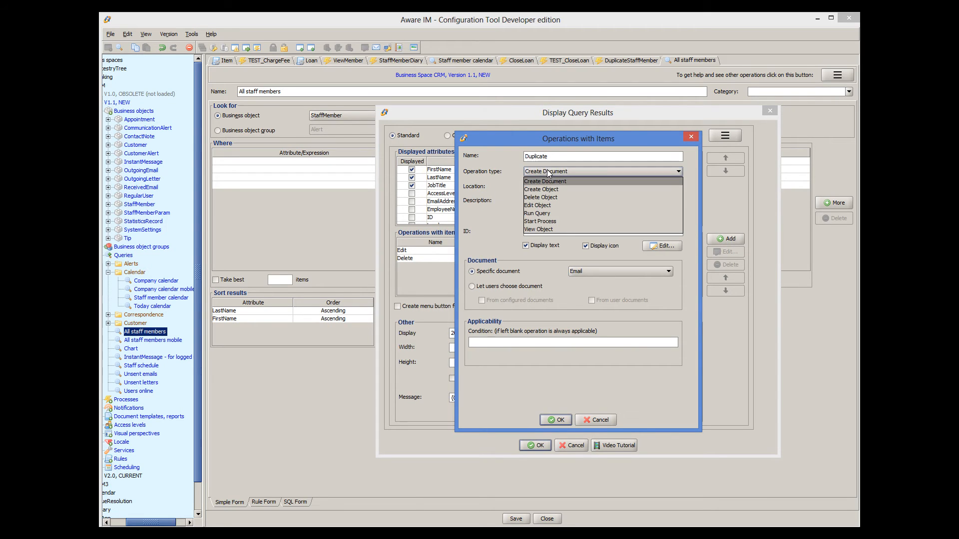
{"action": "left_click", "coordinate": [543, 223]}
{"action": "left_click", "coordinate": [549, 262]}
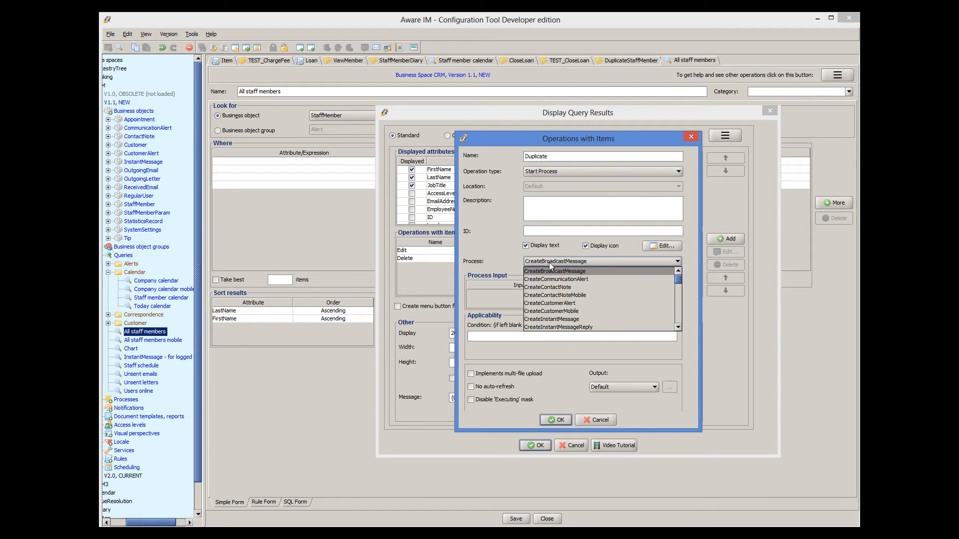
{"action": "scroll", "coordinate": [557, 289], "scroll_direction": "down", "scroll_amount": 3}
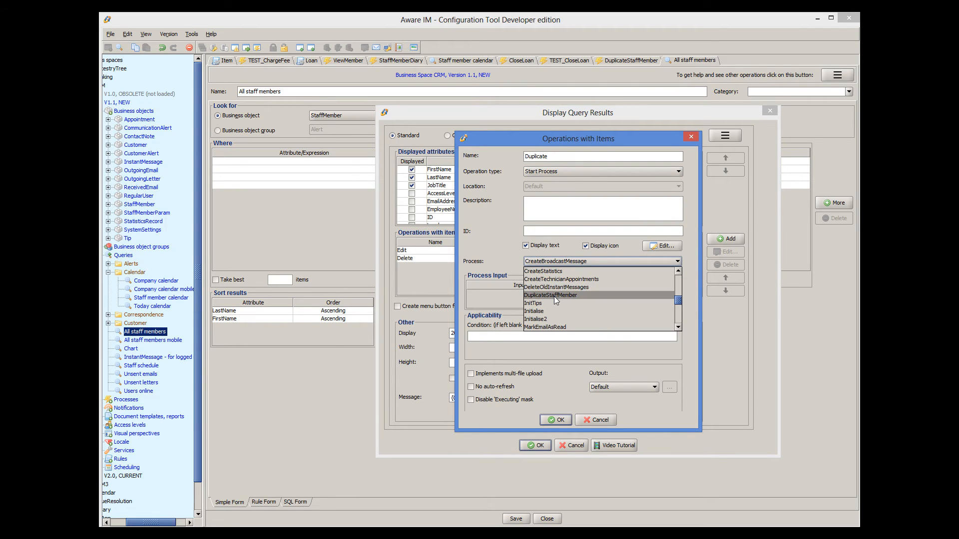
{"action": "left_click", "coordinate": [553, 295]}
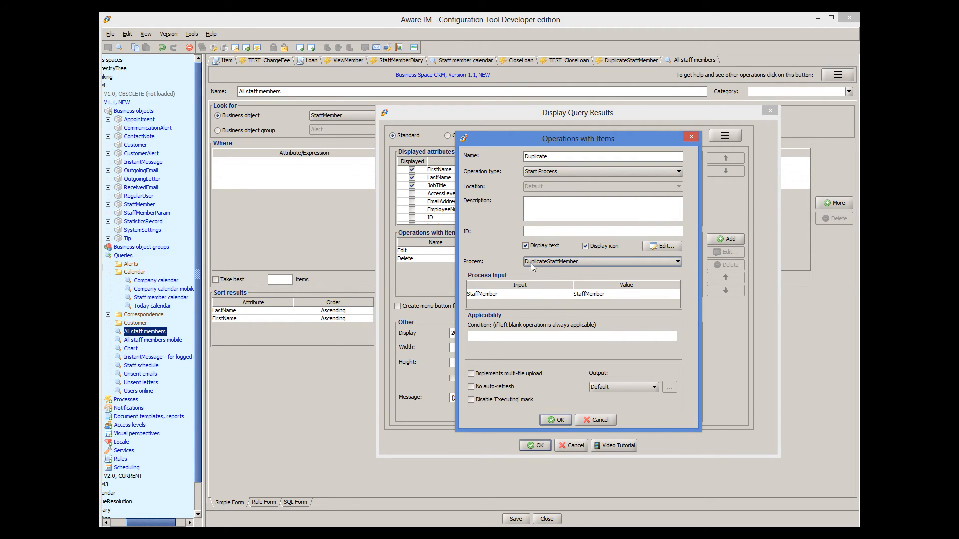
{"action": "left_click", "coordinate": [526, 246]}
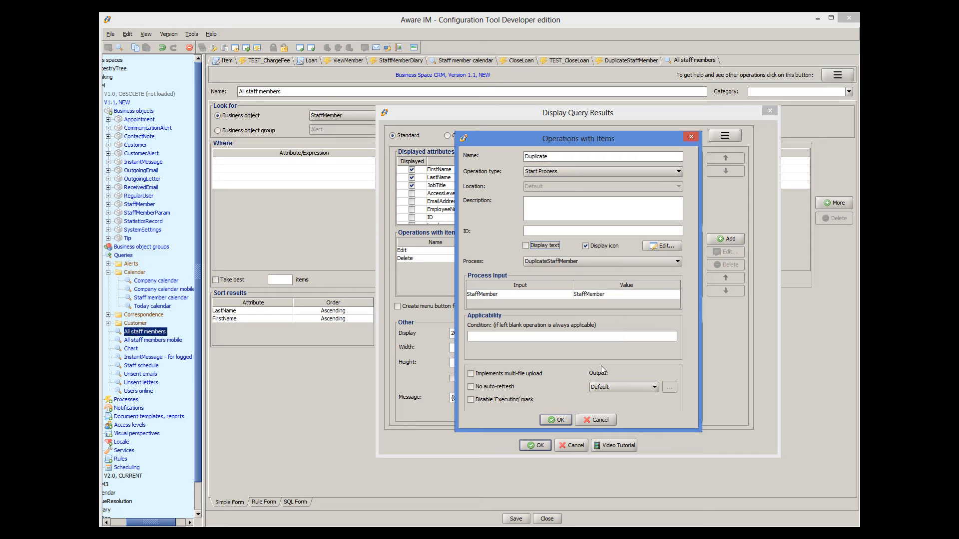
{"action": "left_click", "coordinate": [561, 420]}
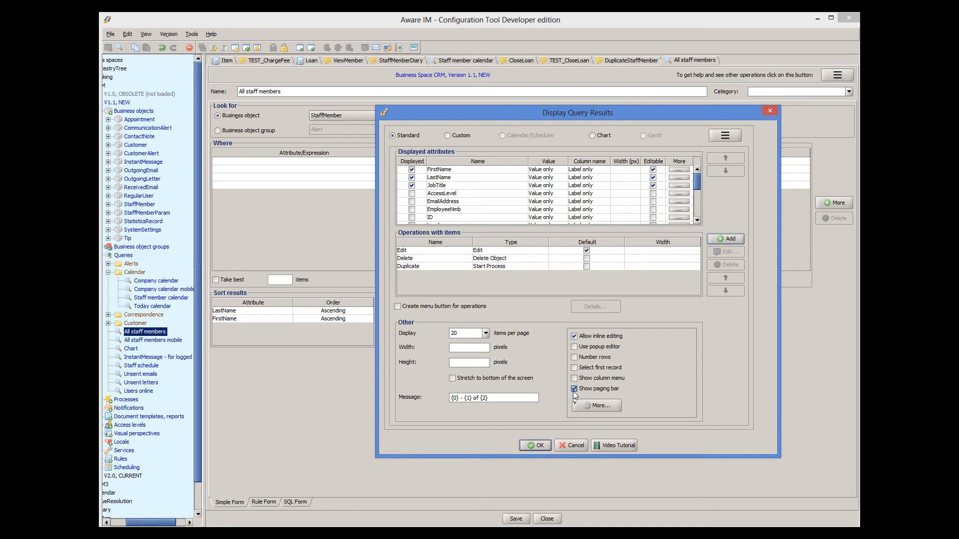
{"action": "left_click", "coordinate": [538, 445]}
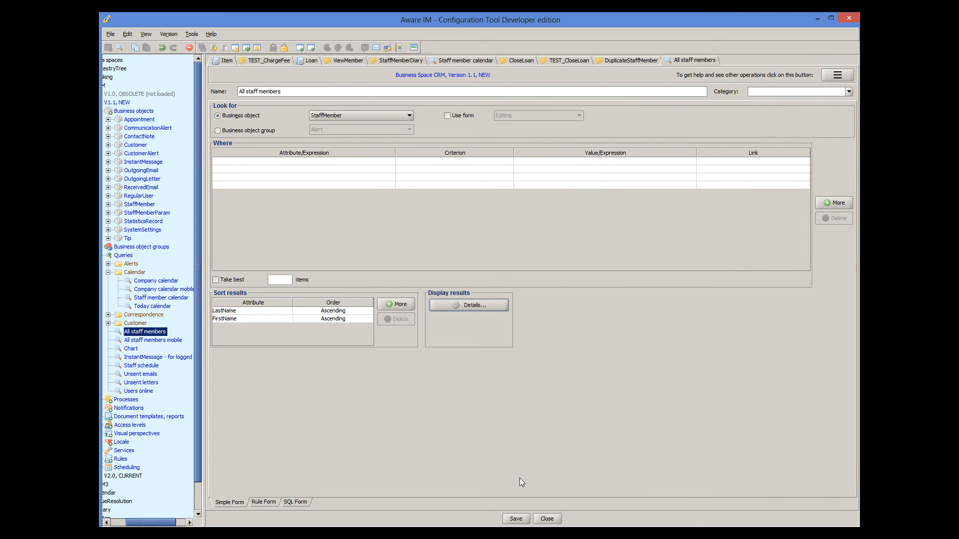
{"action": "left_click", "coordinate": [515, 519]}
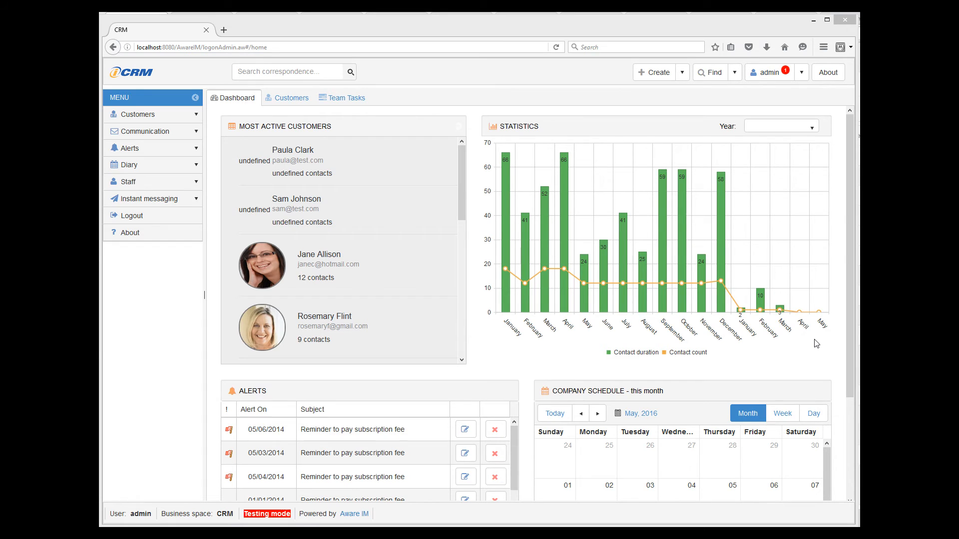
- Switch to the CRM web application in the browser, show the staff members and run the Duplicate operation on the computer technician
{"action": "left_click", "coordinate": [184, 182]}
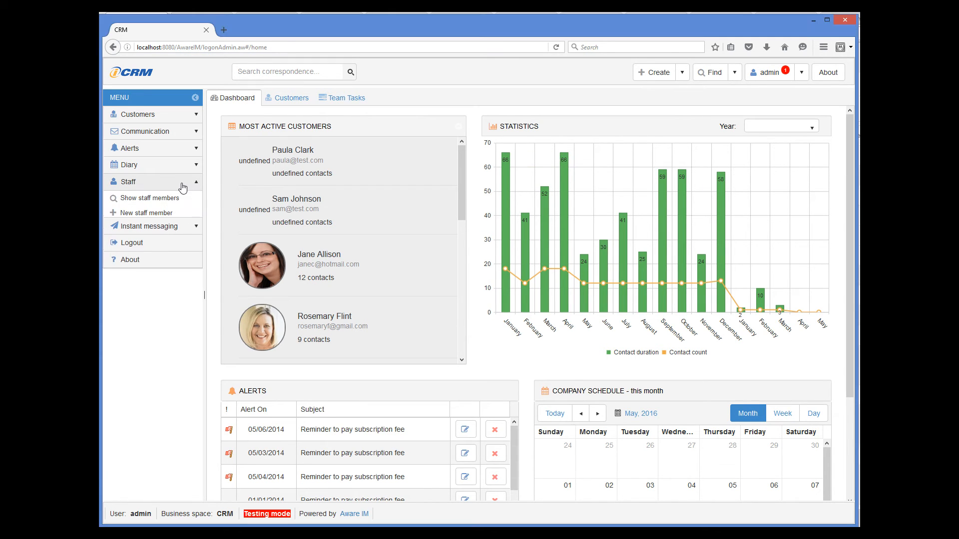
{"action": "left_click", "coordinate": [167, 201]}
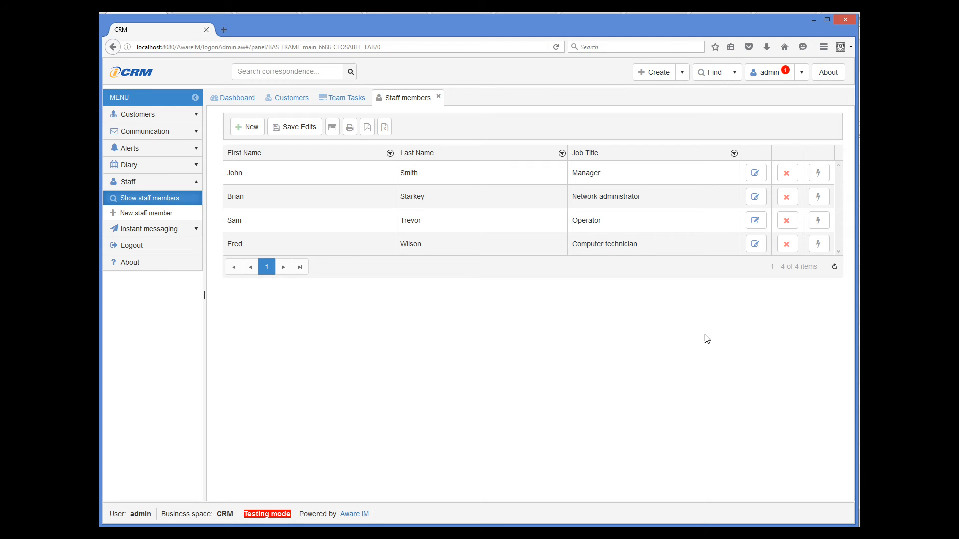
{"action": "left_click", "coordinate": [819, 248]}
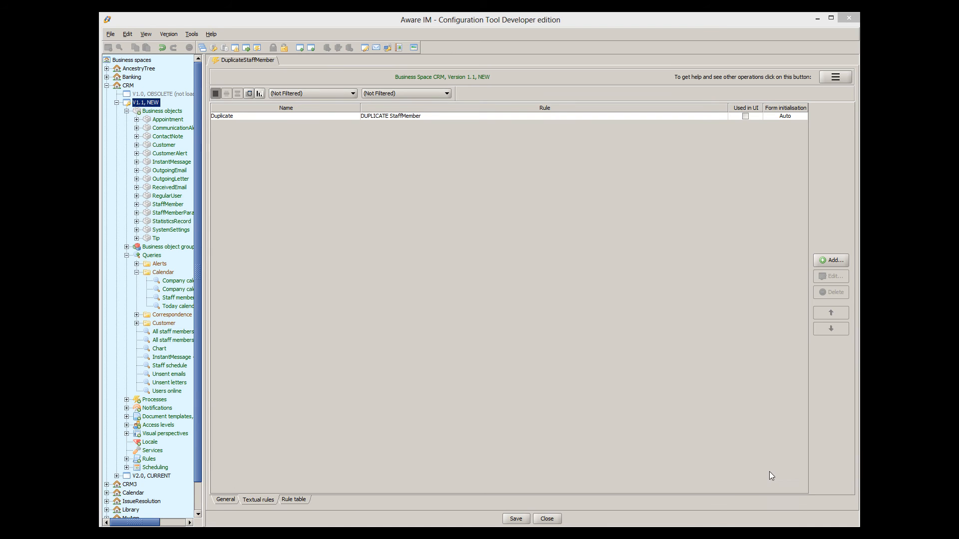
- Add a rule named View duplicate with the action VIEW ThatStaffMember to the DuplicateStaffMember process in the Configuration Tool
{"action": "left_click", "coordinate": [832, 261]}
{"action": "type", "text": "View duplicate"}
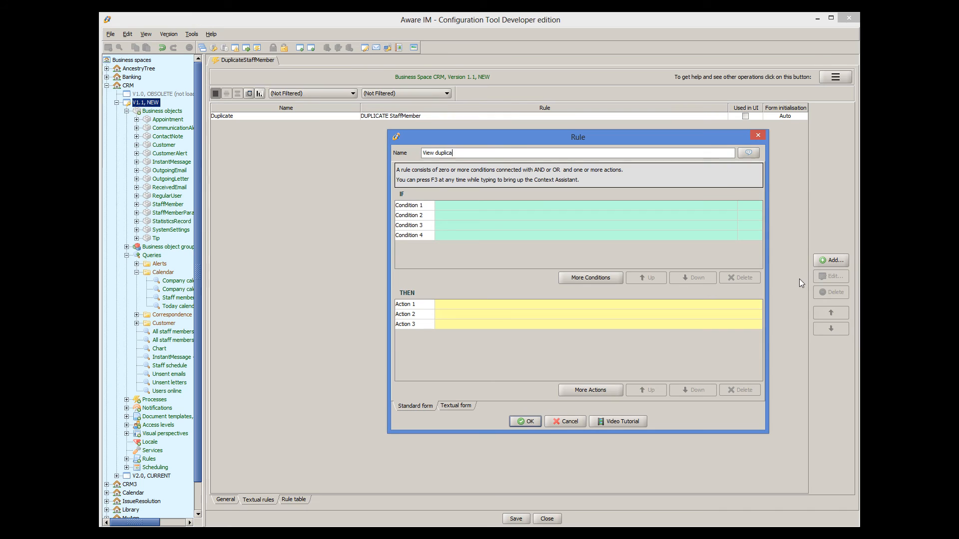
{"action": "left_click", "coordinate": [463, 303]}
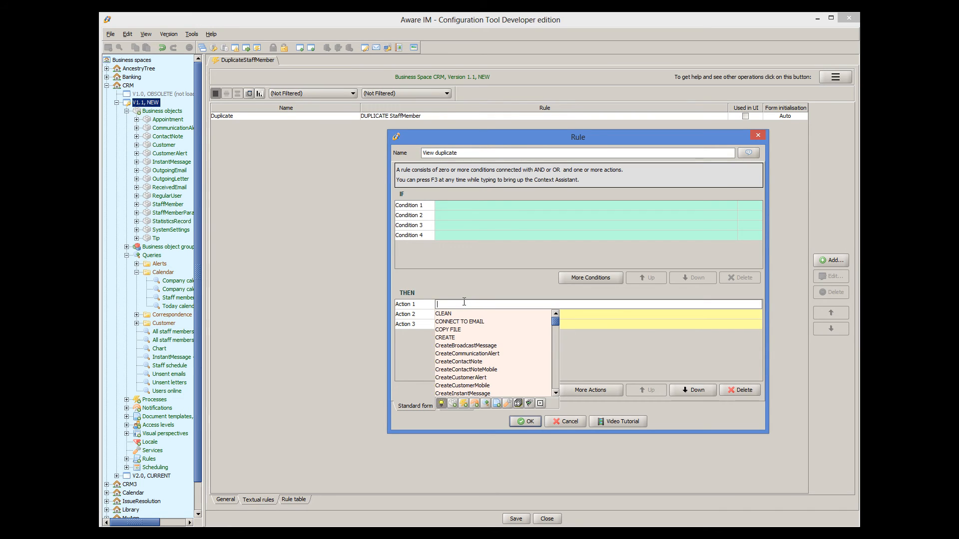
{"action": "type", "text": "V"}
{"action": "double_click", "coordinate": [439, 315]}
{"action": "type", "text": "T"}
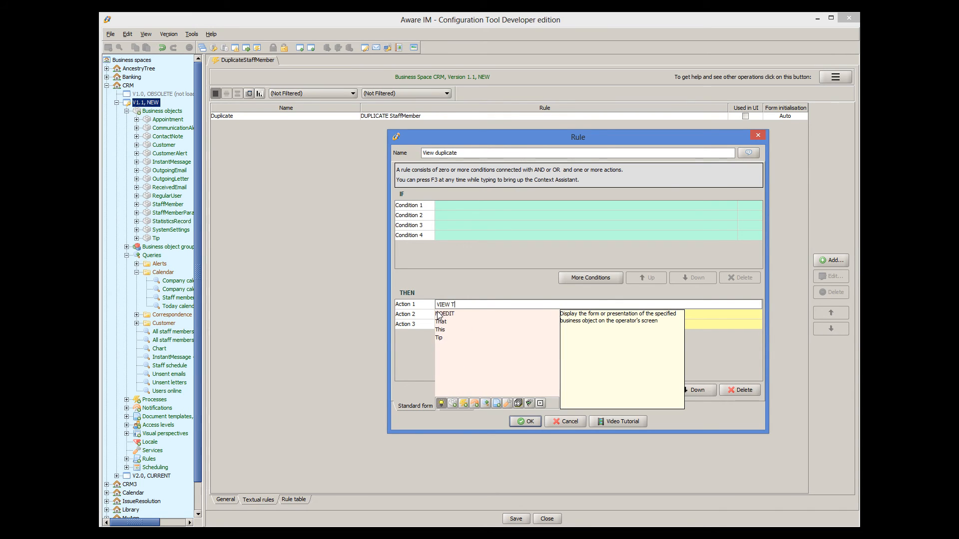
{"action": "type", "text": "hatSt"}
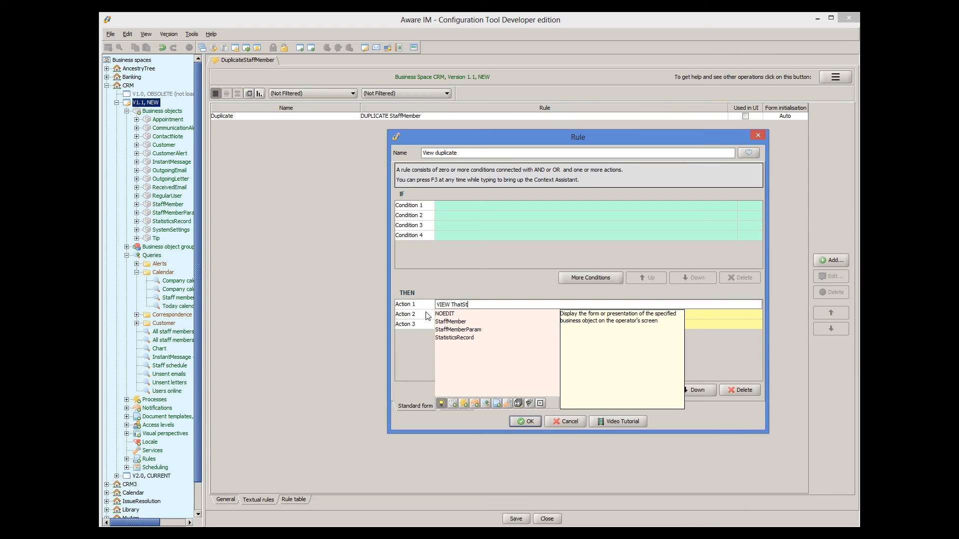
{"action": "type", "text": "affMember"}
{"action": "key", "text": "Return"}
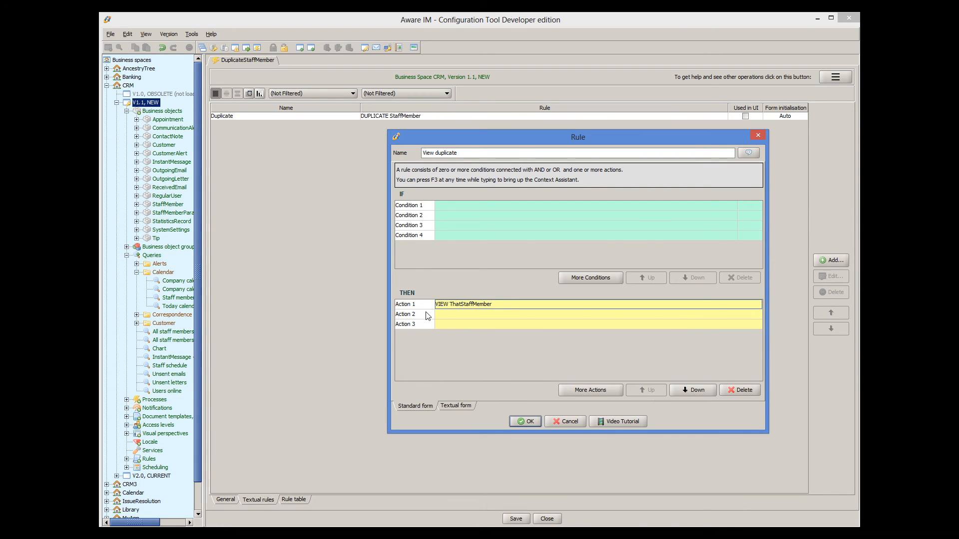
{"action": "left_click", "coordinate": [513, 422]}
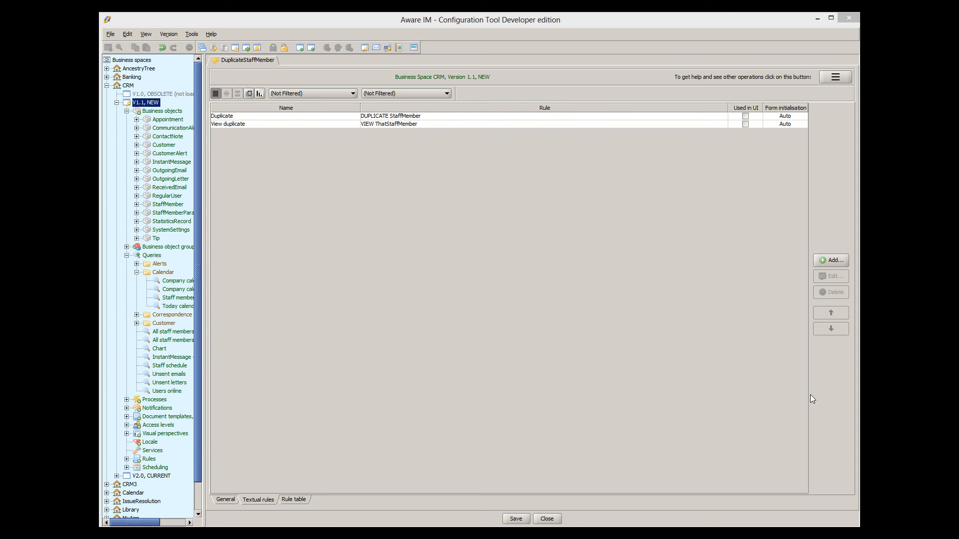
- Open the rules of the CRM's RegularUser business object and view the Uniqueness of login name rule
{"action": "right_click", "coordinate": [163, 198]}
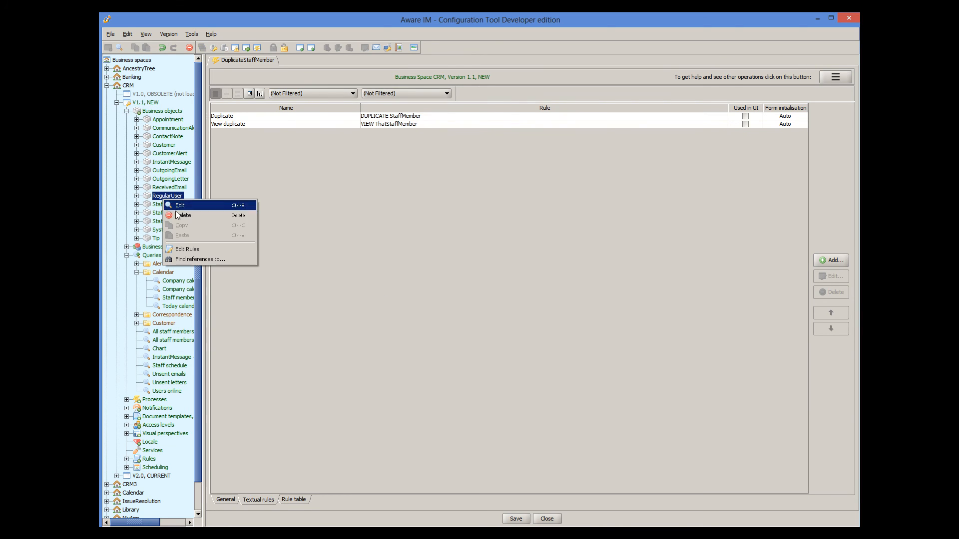
{"action": "left_click", "coordinate": [196, 249]}
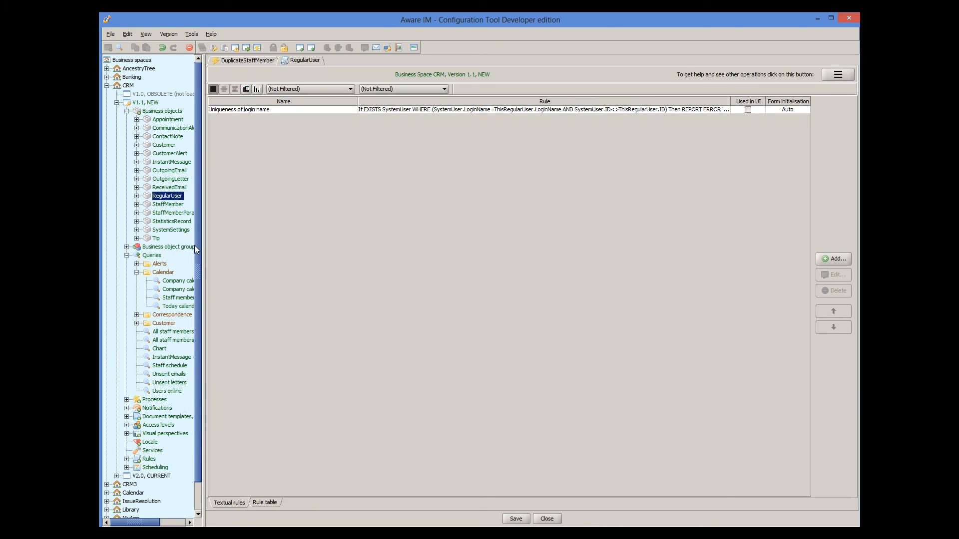
{"action": "double_click", "coordinate": [428, 113]}
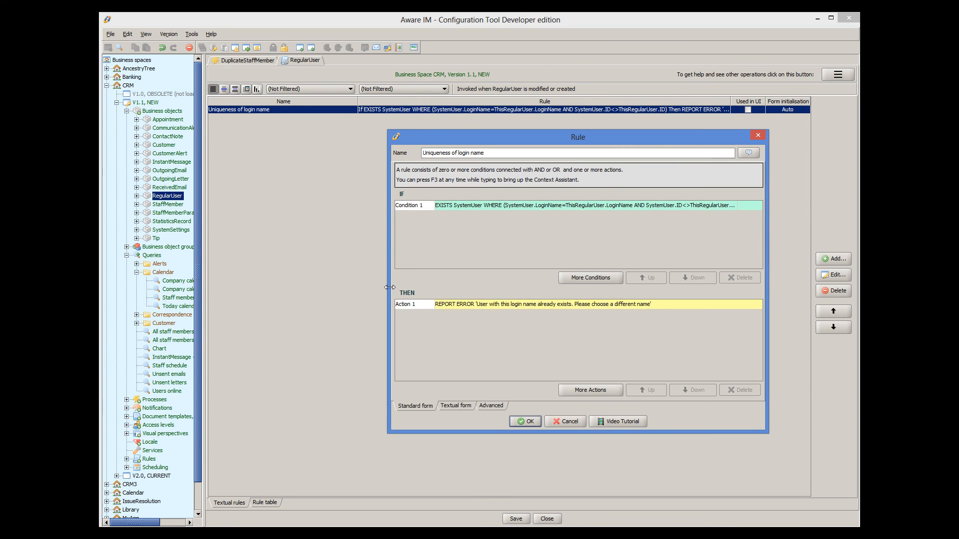
- Widen the Uniqueness of login name rule window to examine its full condition, and close it without saving
{"action": "left_click_drag", "start_coordinate": [387, 289], "coordinate": [250, 283]}
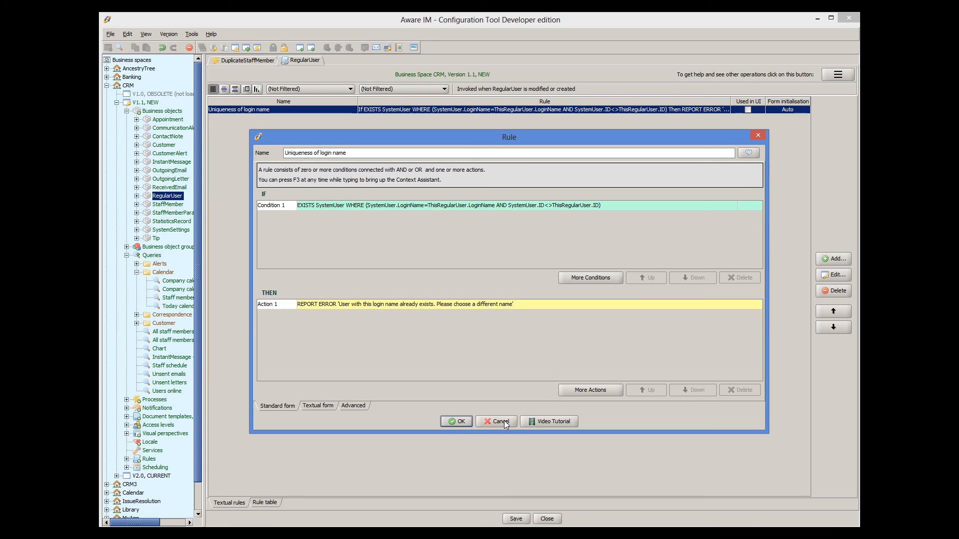
{"action": "left_click", "coordinate": [499, 421]}
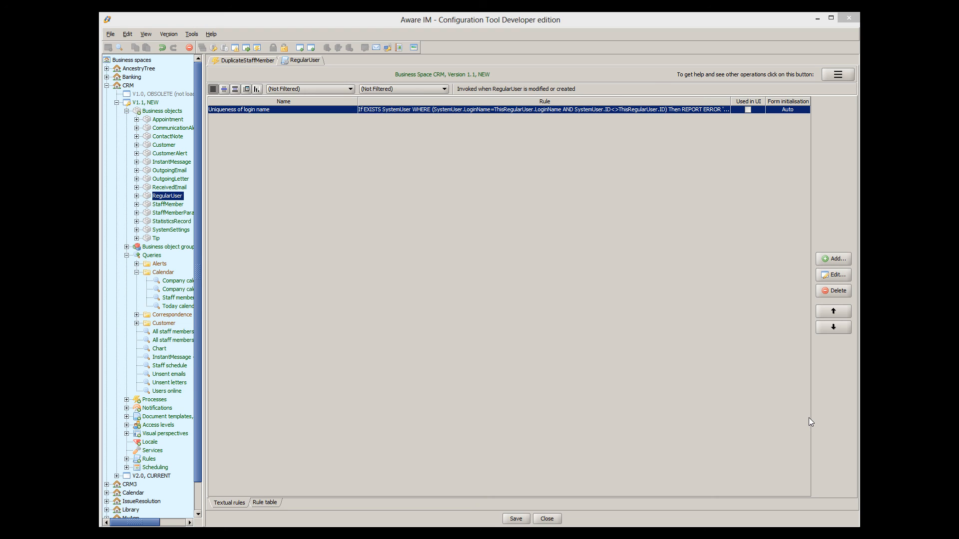
- Open the rules of the Reservation business object in the Library business space and view the Converted reservation rule
{"action": "left_click", "coordinate": [106, 86]}
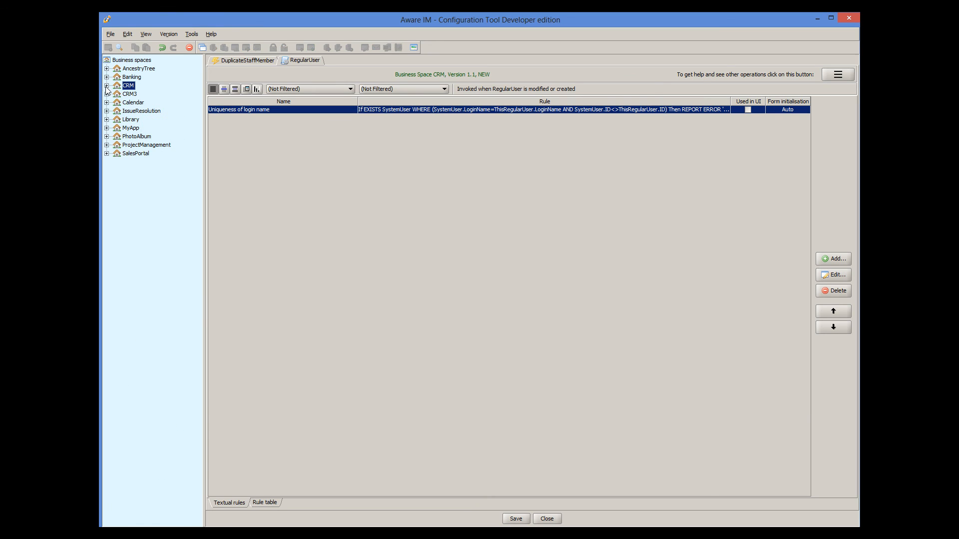
{"action": "left_click", "coordinate": [106, 120]}
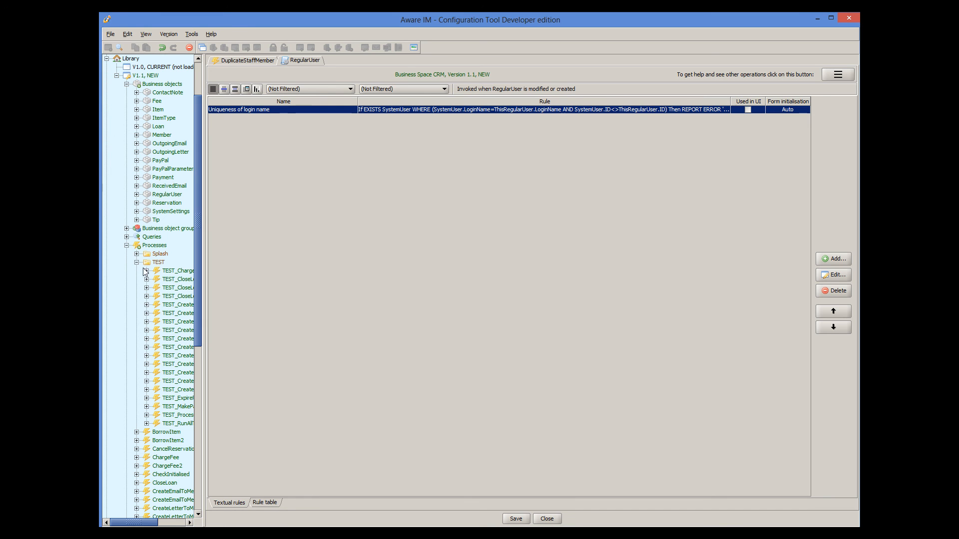
{"action": "left_click", "coordinate": [126, 246]}
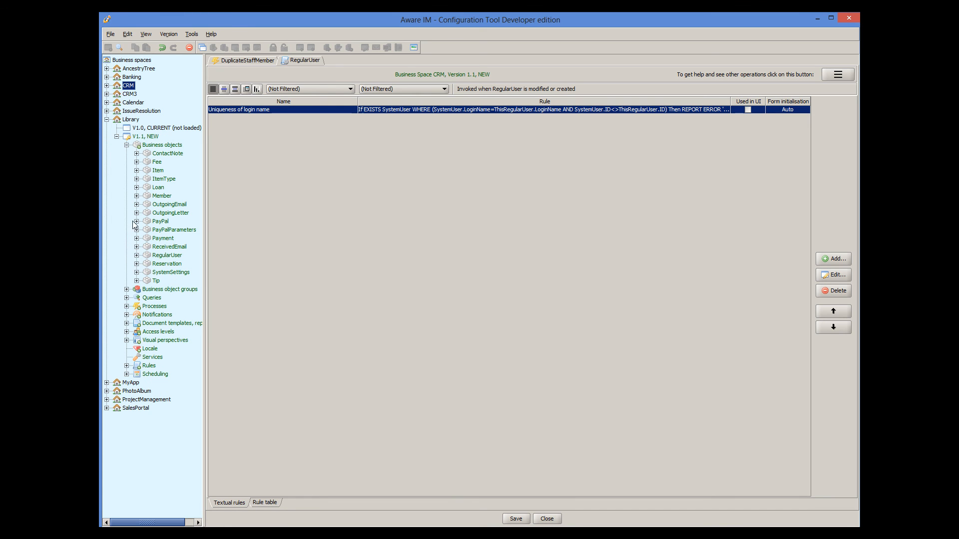
{"action": "right_click", "coordinate": [180, 264]}
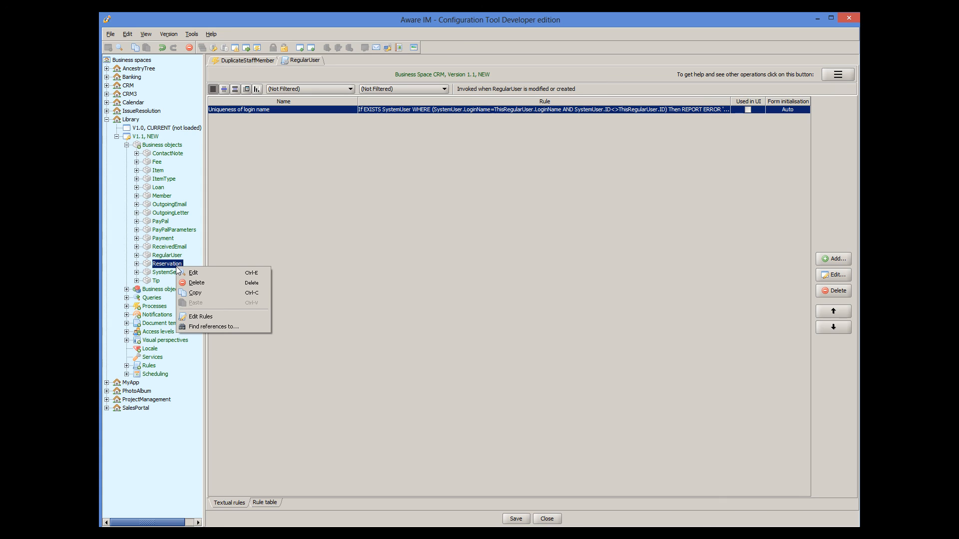
{"action": "left_click", "coordinate": [195, 318]}
{"action": "double_click", "coordinate": [252, 207]}
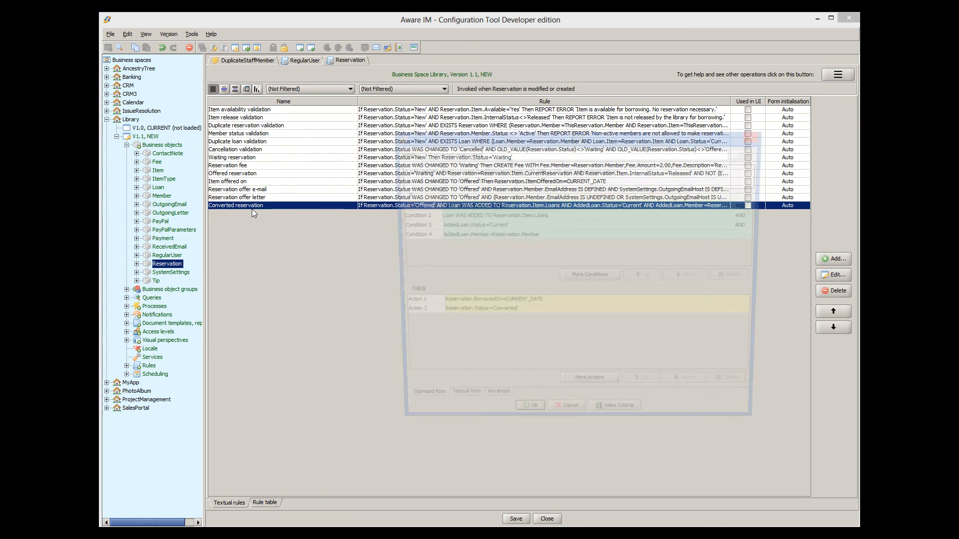